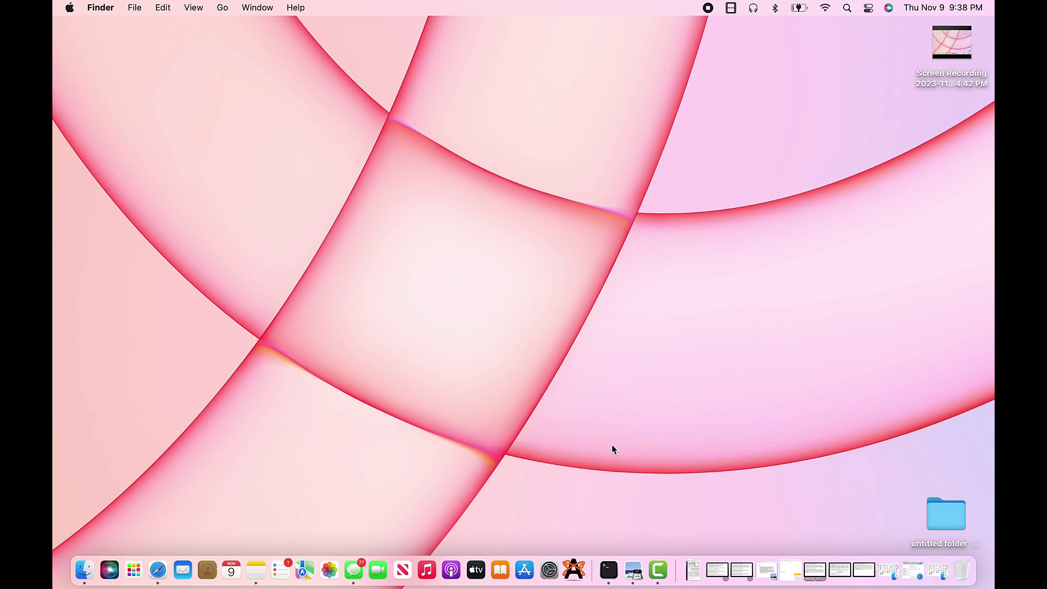
Step: Launch Avogadro from the Dock to get an empty untitled.cml window
left_click(574, 572)
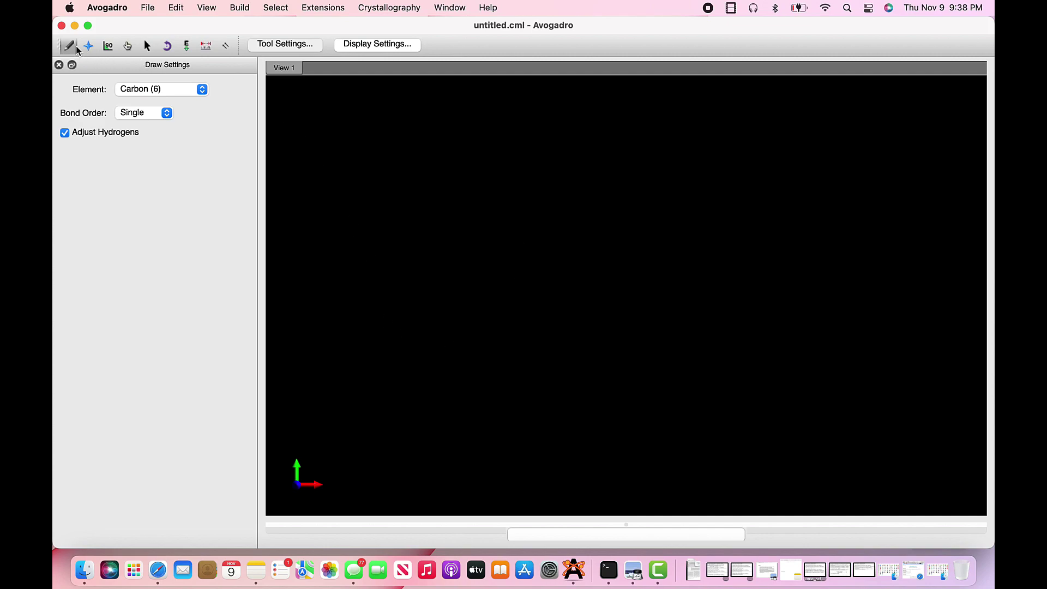
Step: Place a single carbon atom in the empty view with the Draw tool
left_click(202, 90)
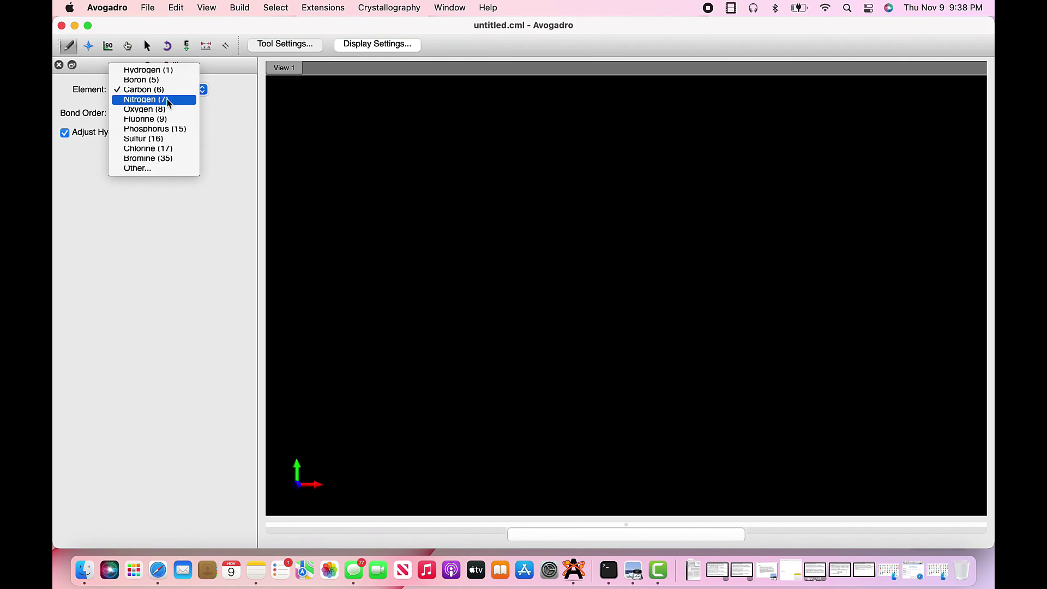
left_click(476, 198)
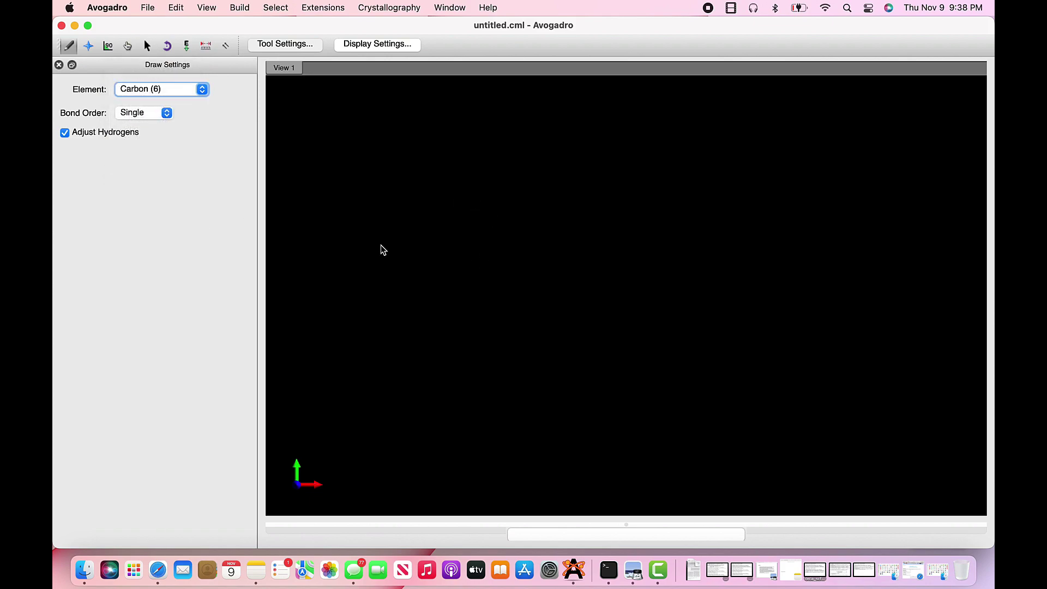
left_click(566, 263)
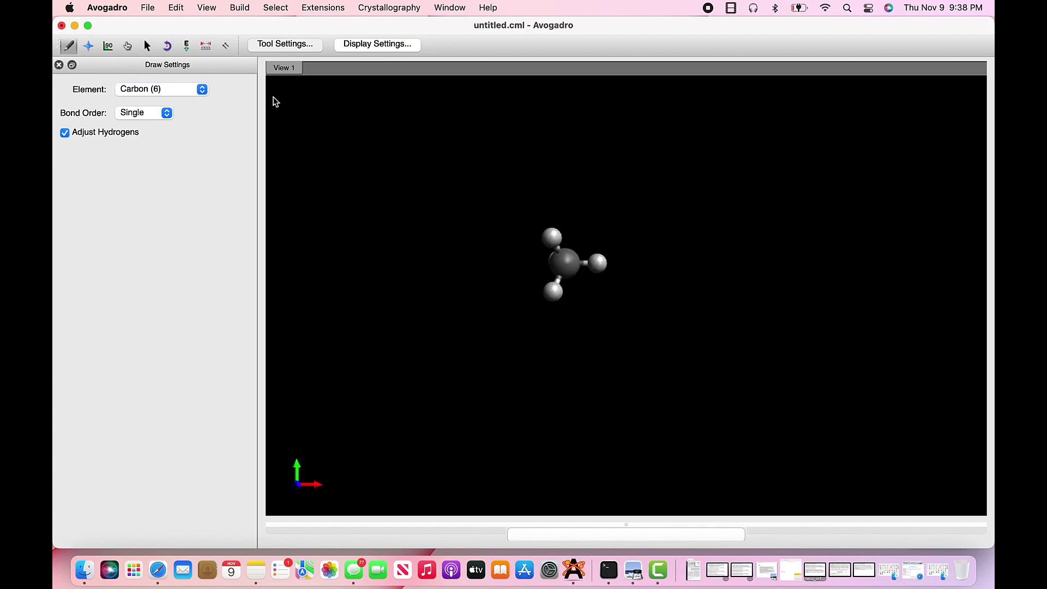
Step: Bond two oxygens to the carbon and make both C–O bonds double
left_click(199, 88)
left_click(178, 109)
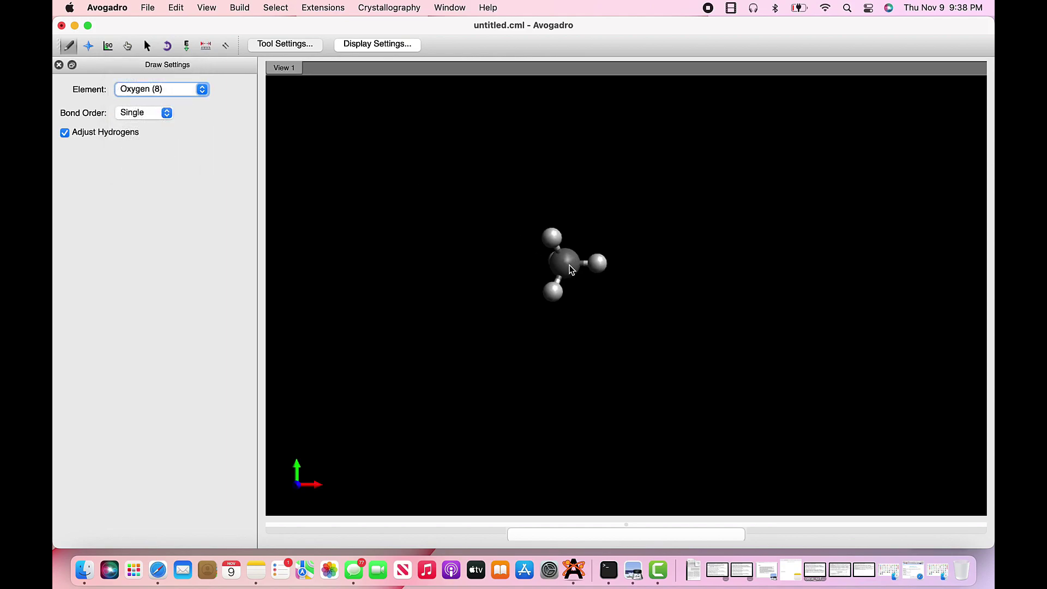
left_click_drag(569, 264, 648, 191)
left_click_drag(569, 267, 489, 330)
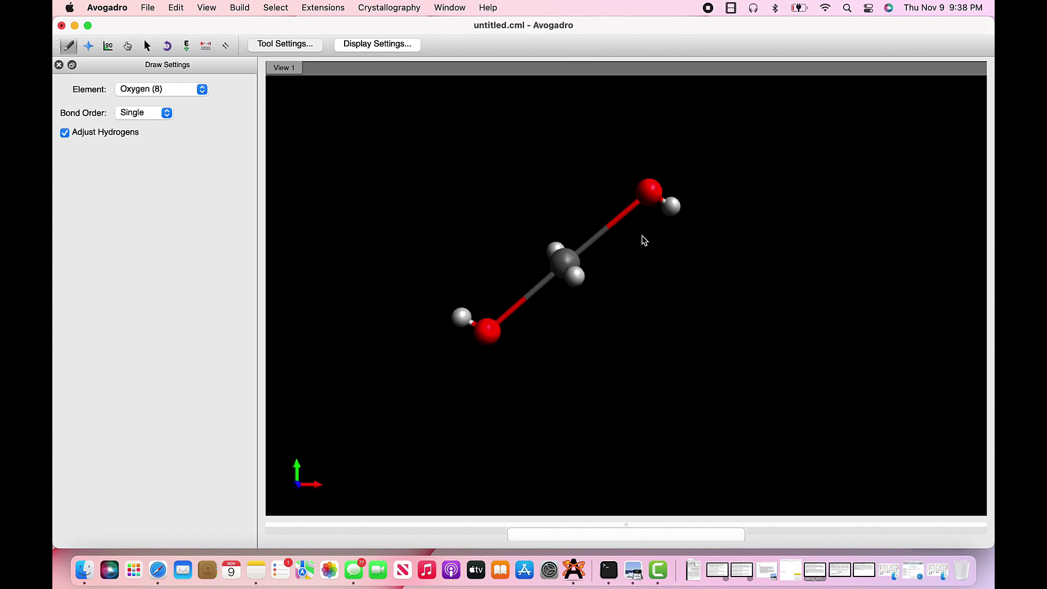
left_click(606, 228)
left_click(529, 294)
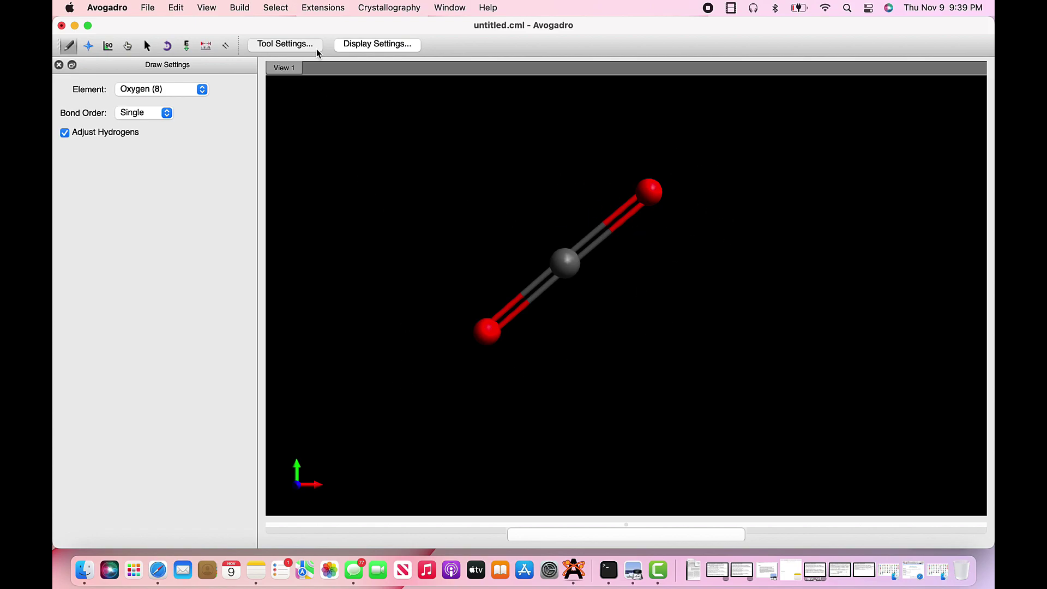
Step: Run Extensions > Optimize Geometry on the CO2, then draw an extra oxygen off the lower oxygen
left_click(330, 9)
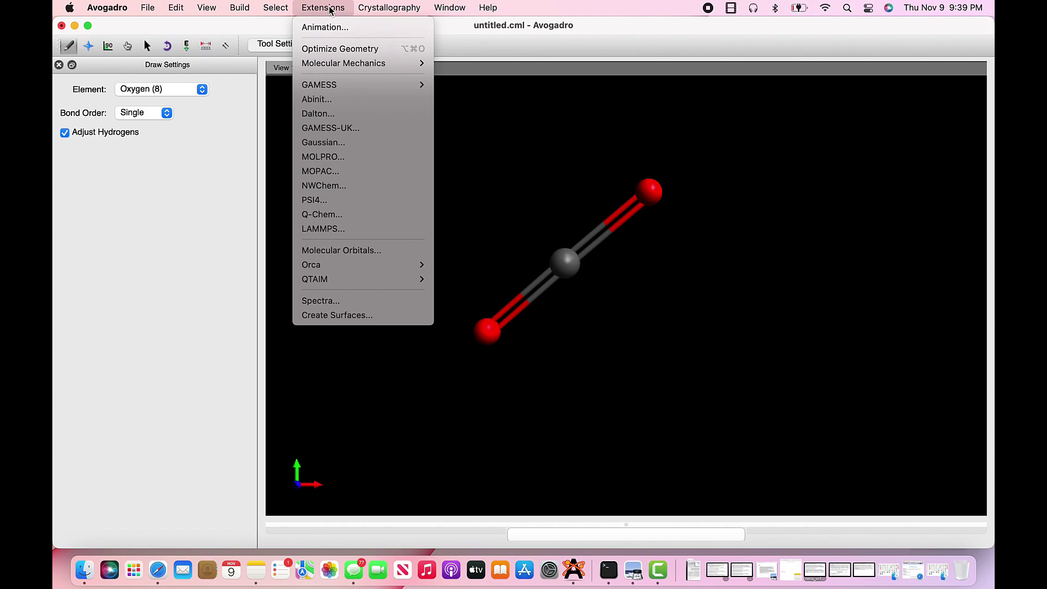
left_click(330, 49)
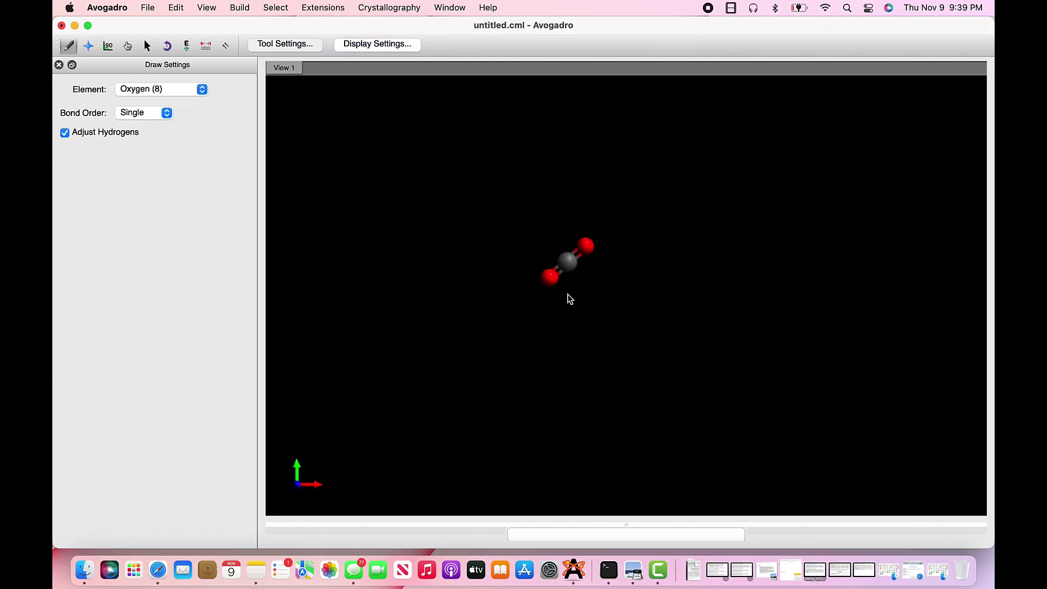
scroll(569, 299, "up", 10)
scroll(567, 295, "down", 8)
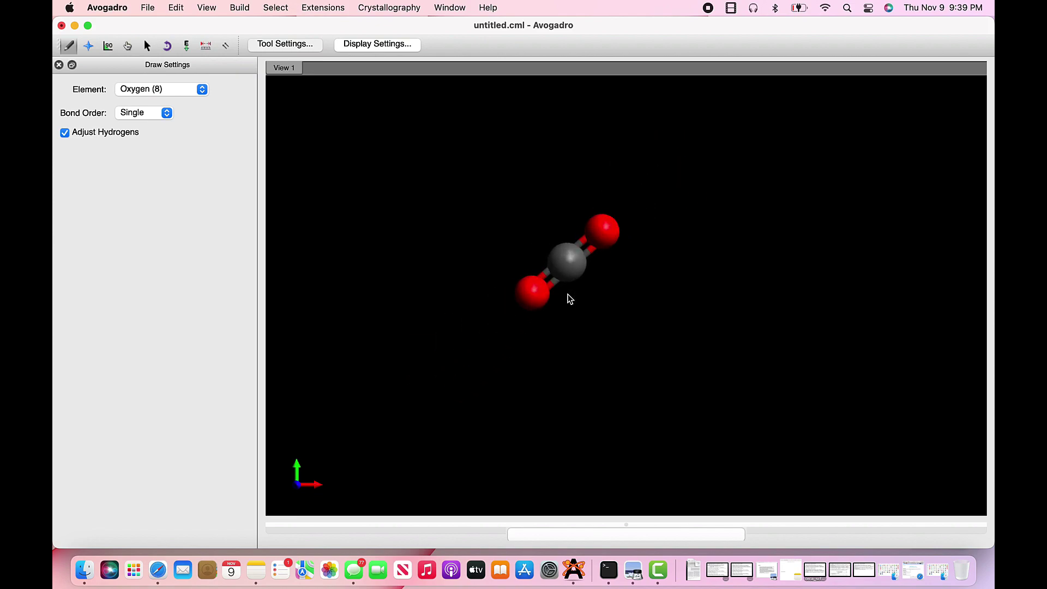
scroll(567, 295, "up", 6)
scroll(568, 294, "down", 3)
scroll(568, 295, "up", 5)
scroll(569, 298, "down", 5)
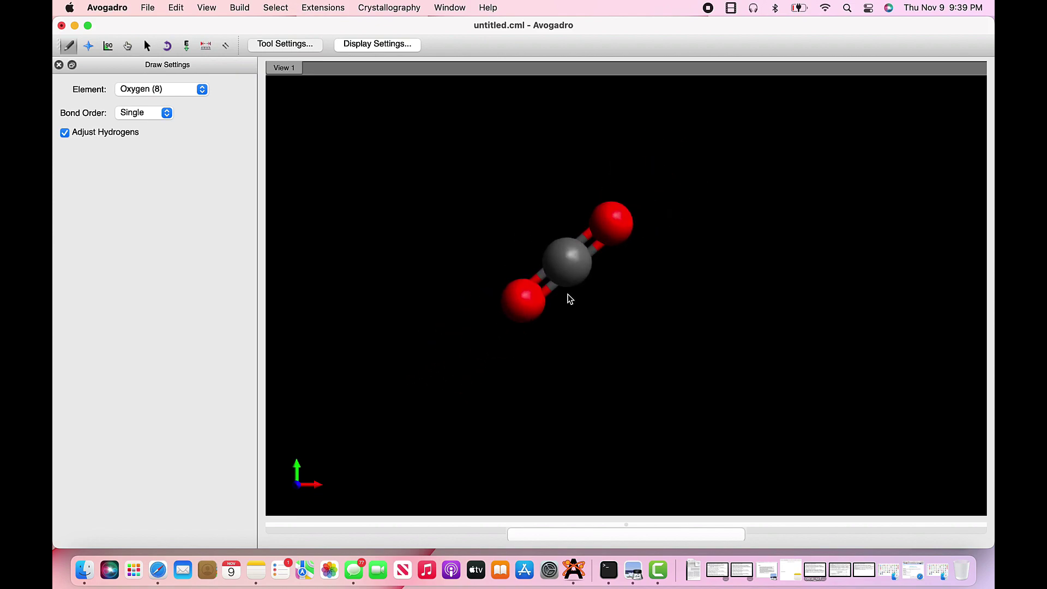
scroll(556, 307, "up", 1)
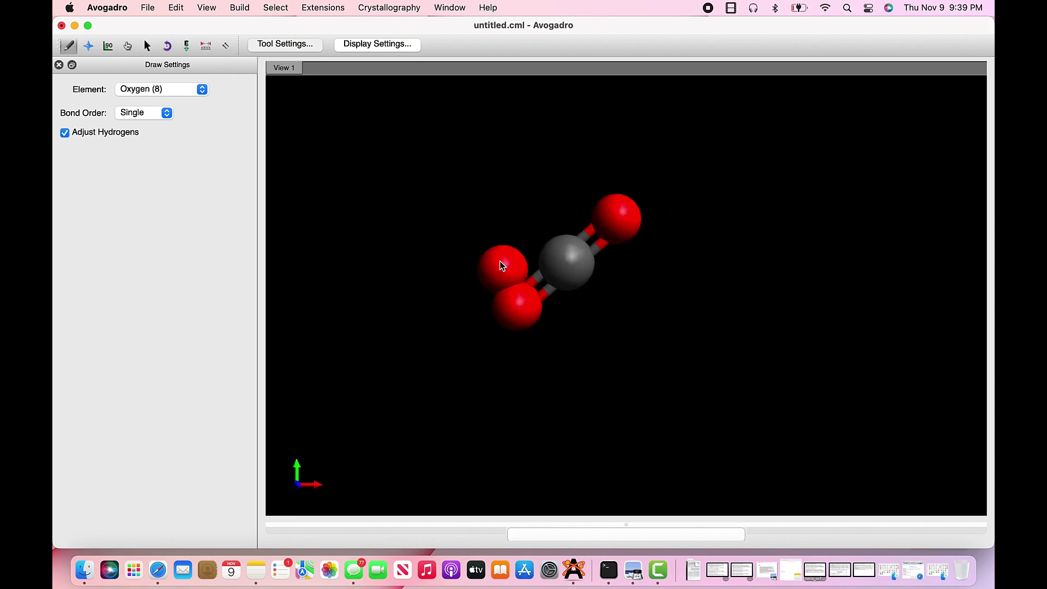
mouse_move(501, 261)
left_mouse_down()
mouse_move(497, 211)
mouse_move(422, 272)
mouse_move(496, 386)
mouse_move(413, 241)
left_mouse_up()
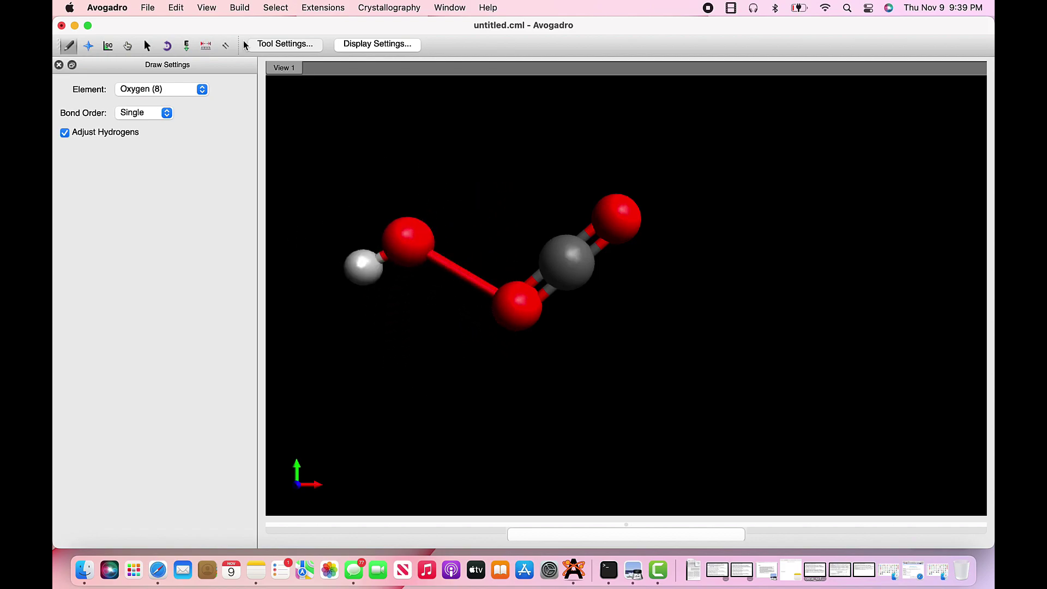
Step: Box-select the stray O–H atoms and delete them, leaving only O=C=O
left_click(147, 47)
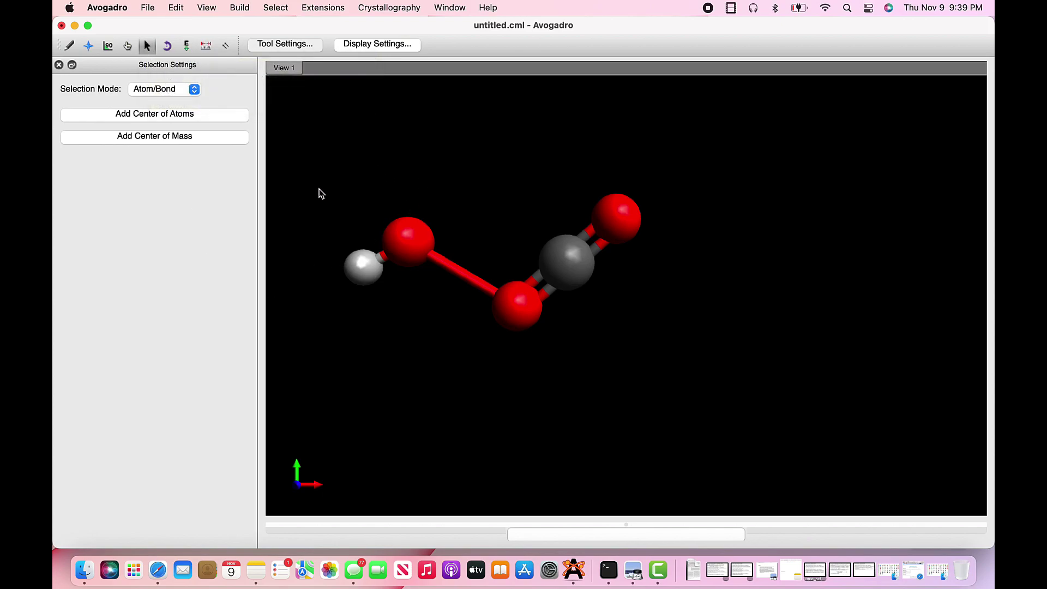
left_click_drag(318, 190, 431, 320)
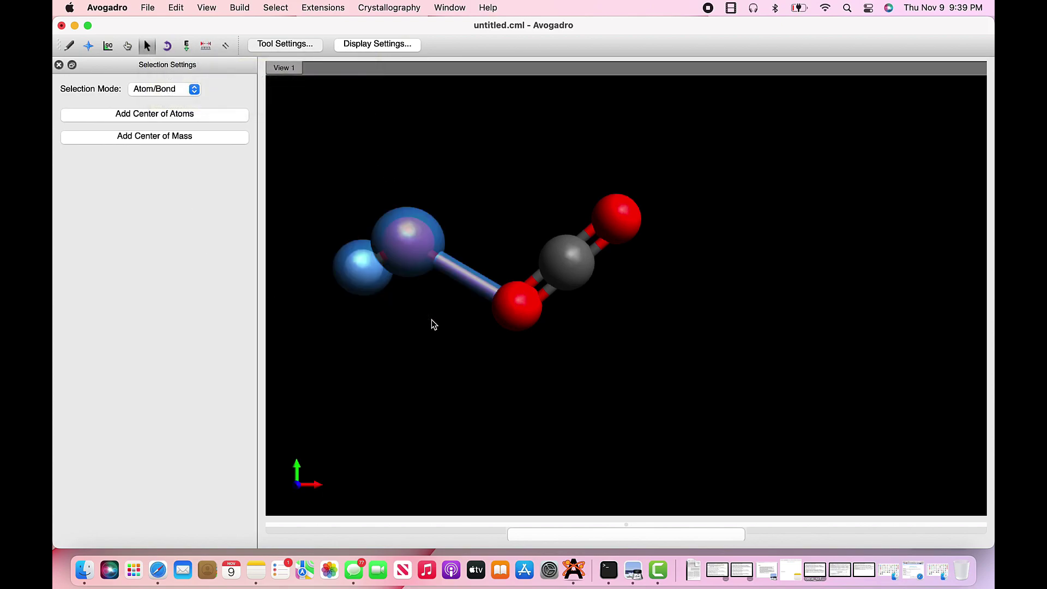
key("Delete")
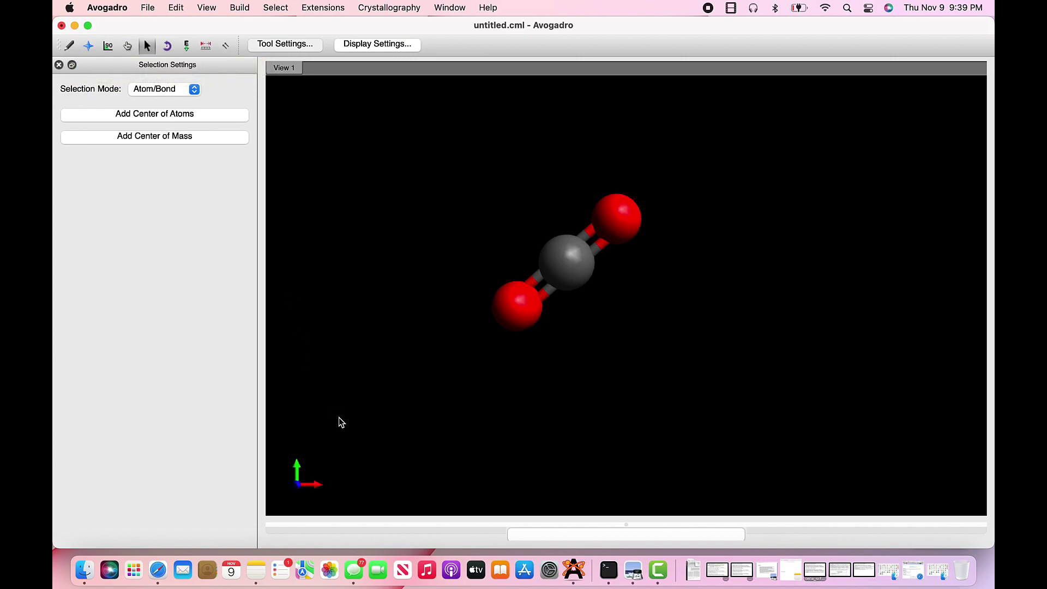
Step: In Finder, navigate into ORCA_files > CO2_Opt > CO2_Opt_DFT_BP
left_click(85, 570)
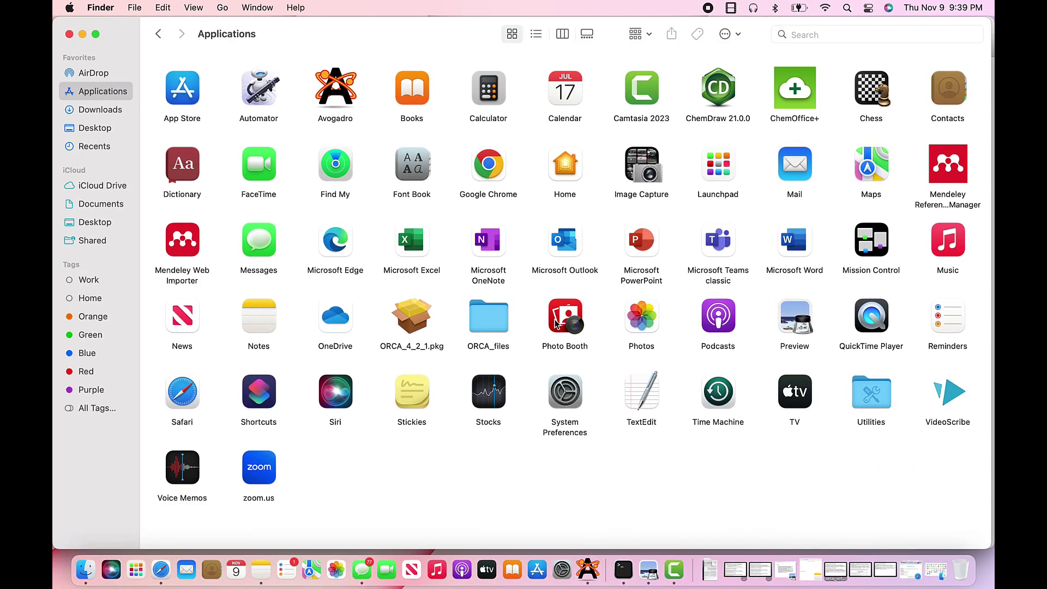
double_click(497, 317)
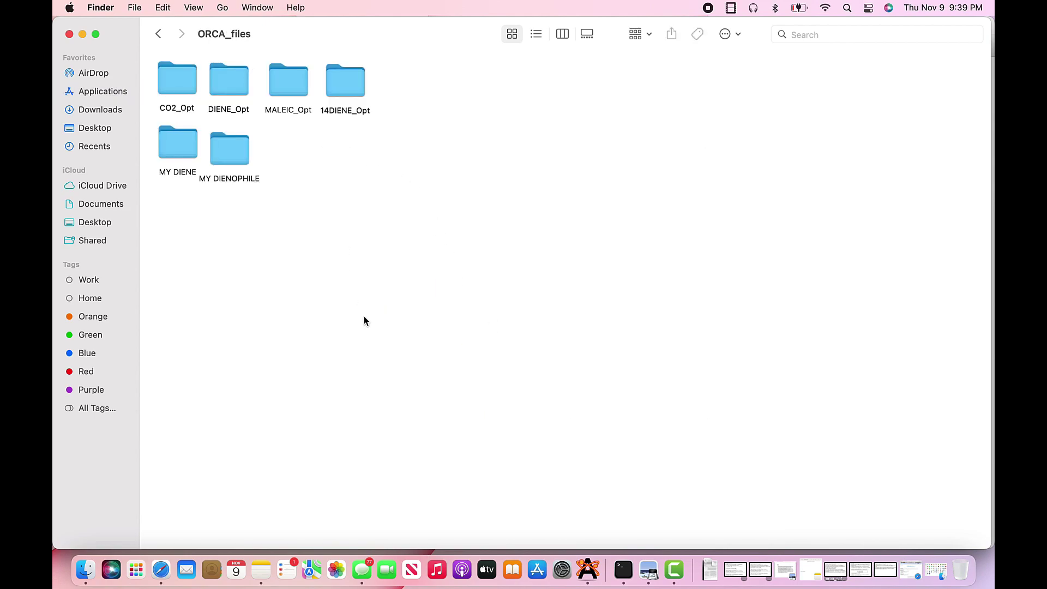
double_click(175, 81)
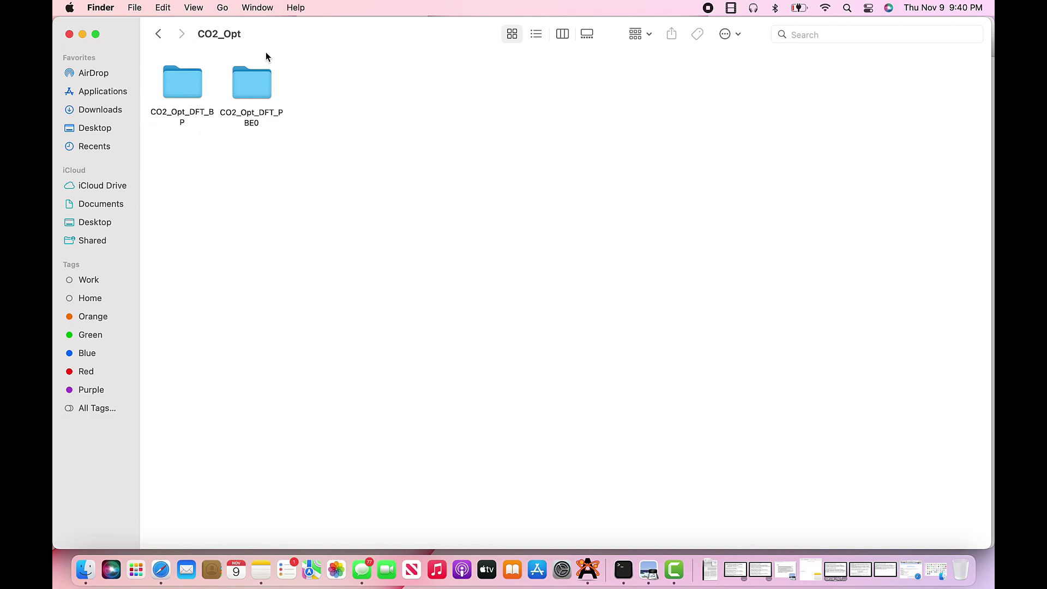
left_click(180, 90)
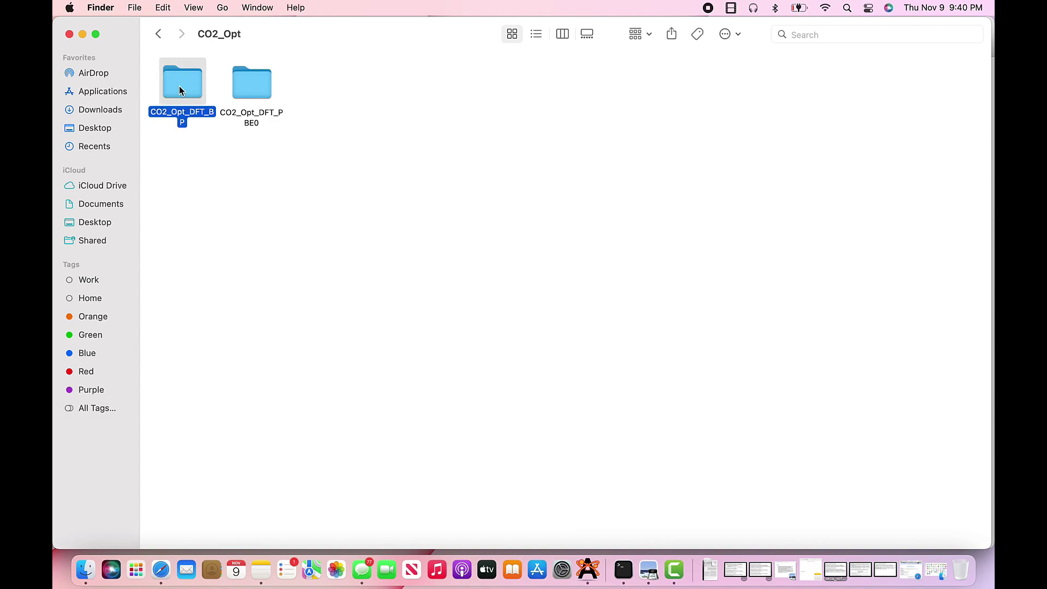
double_click(180, 90)
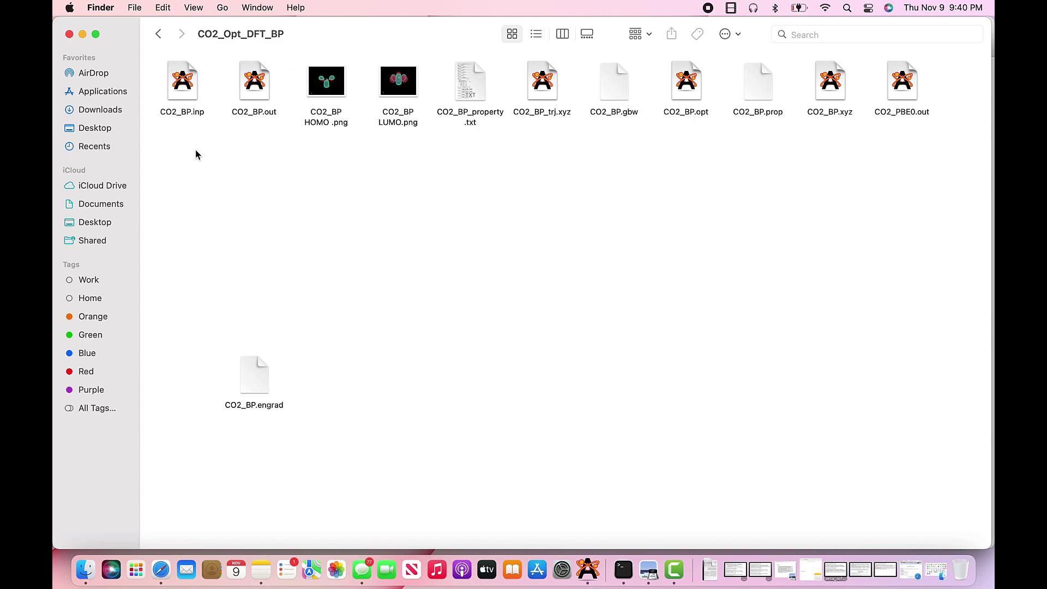
Step: Minimize Finder and open Extensions > Orca > Generate Orca Input for the CO2 molecule
left_click(82, 34)
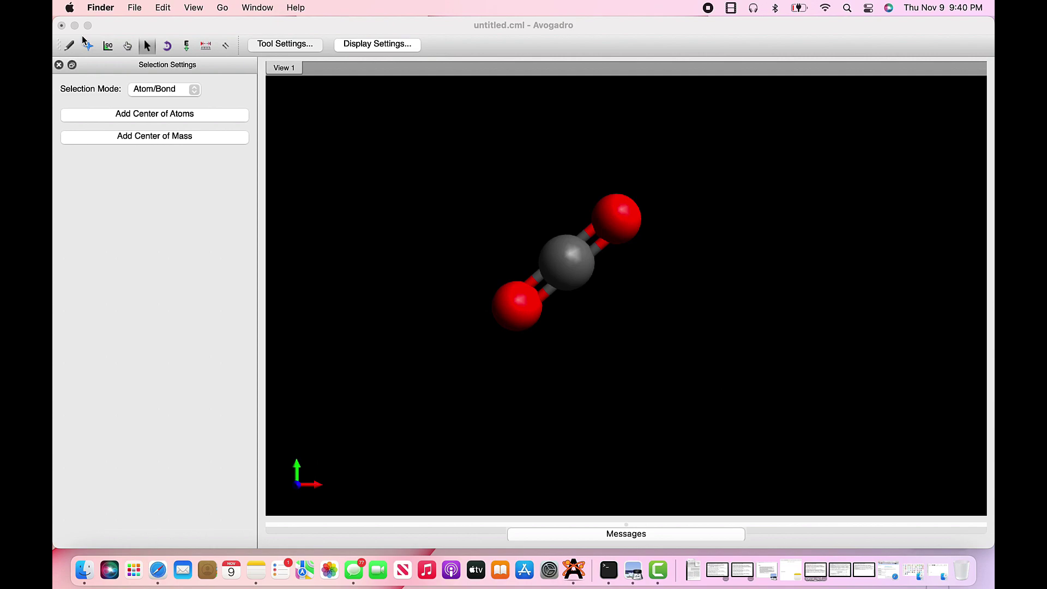
left_click(371, 190)
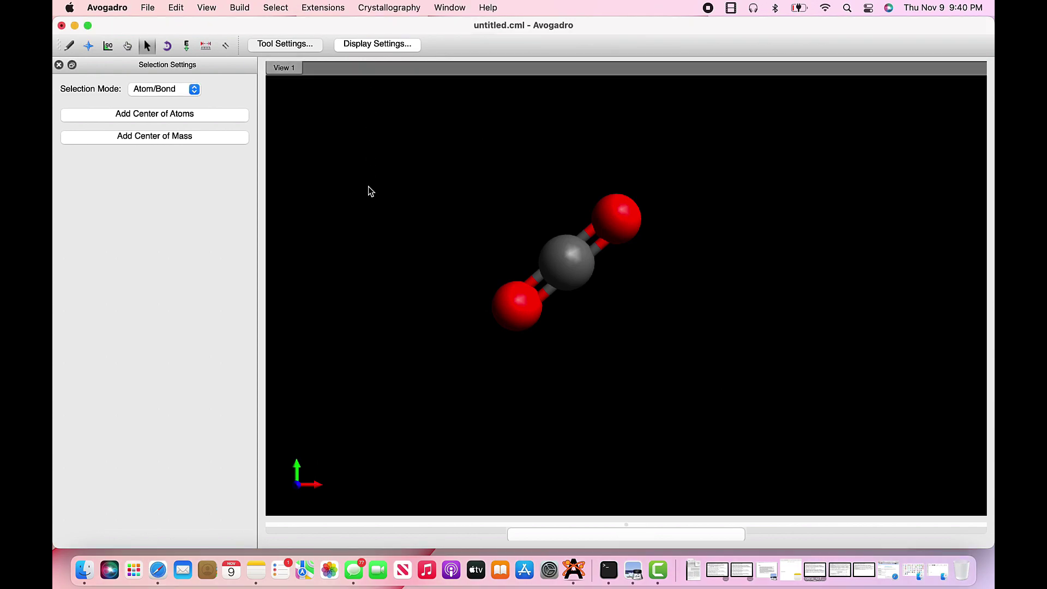
left_click(323, 7)
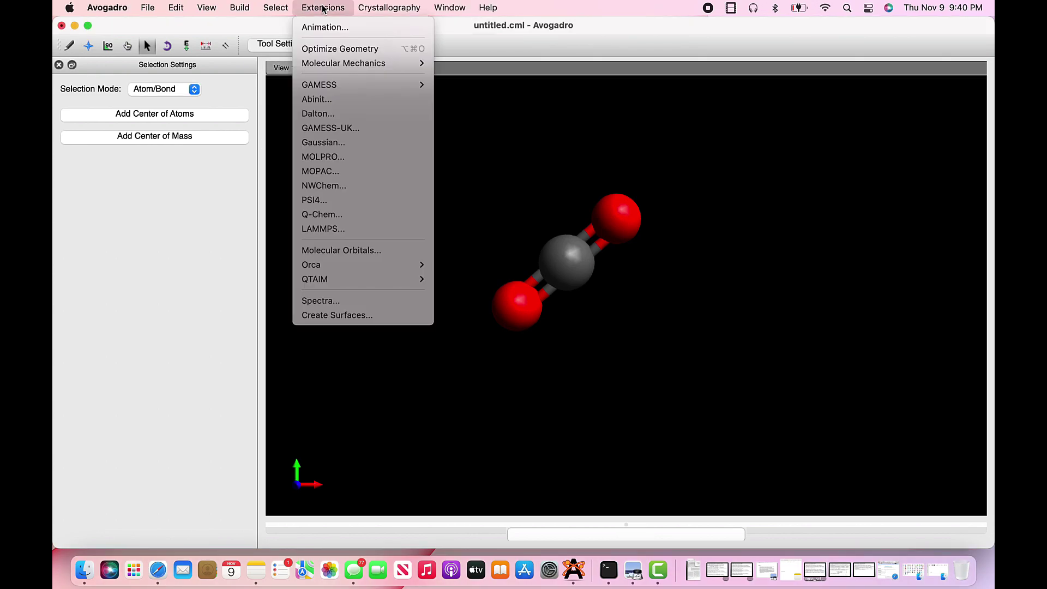
mouse_move(360, 267)
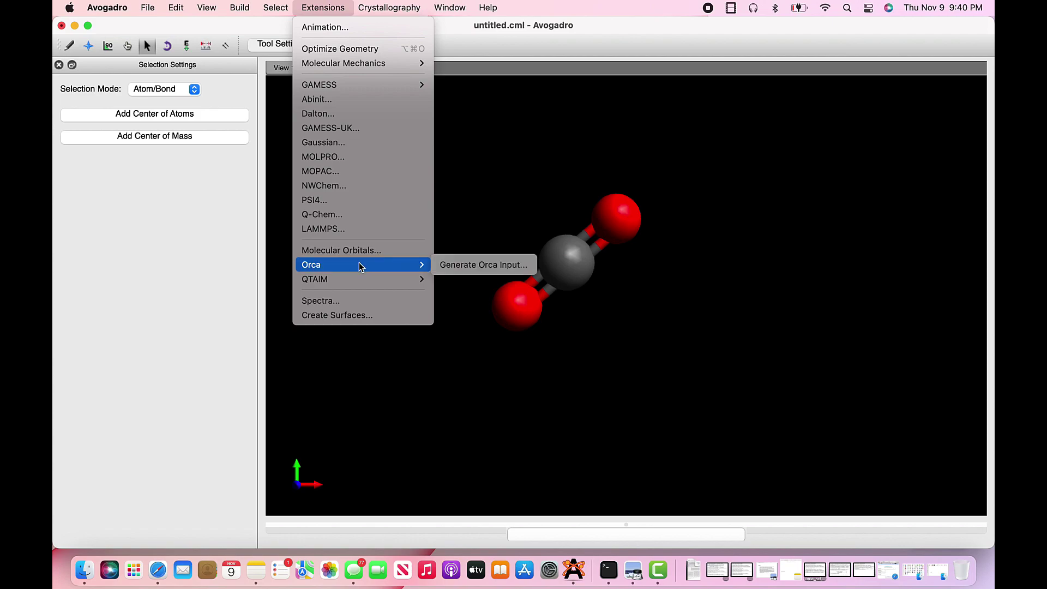
left_click(453, 271)
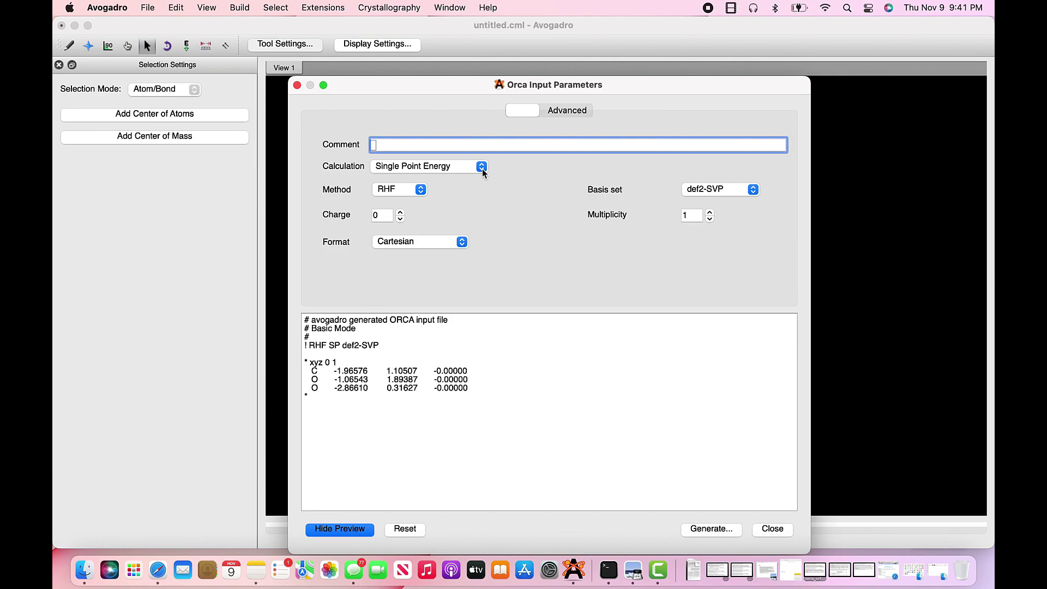
Step: Set Calculation to Geometry Optimization and Method to DFT in the Orca input dialog
left_click(482, 167)
left_click(469, 175)
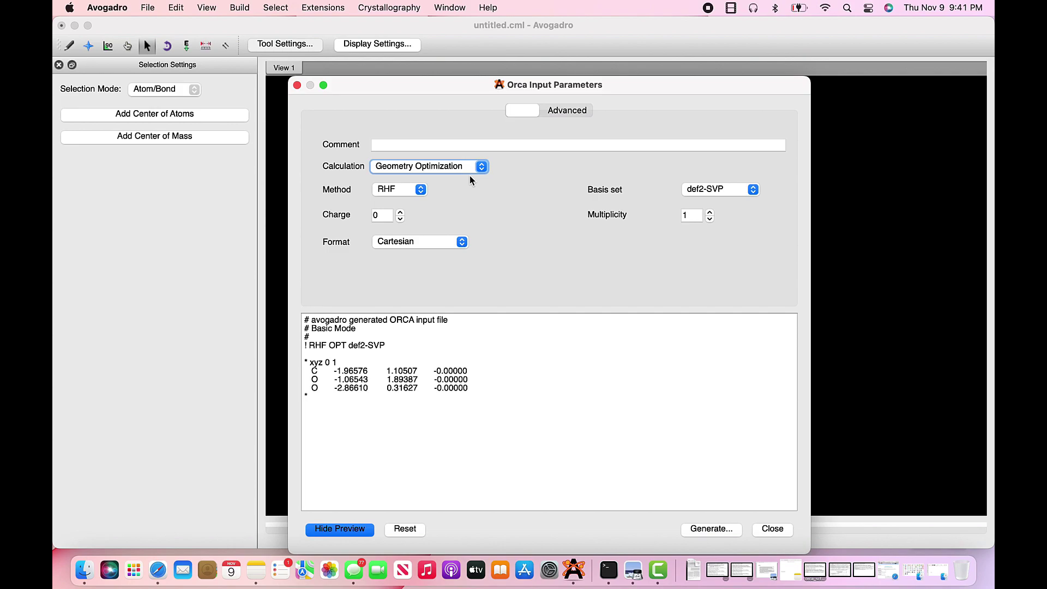
left_click(421, 190)
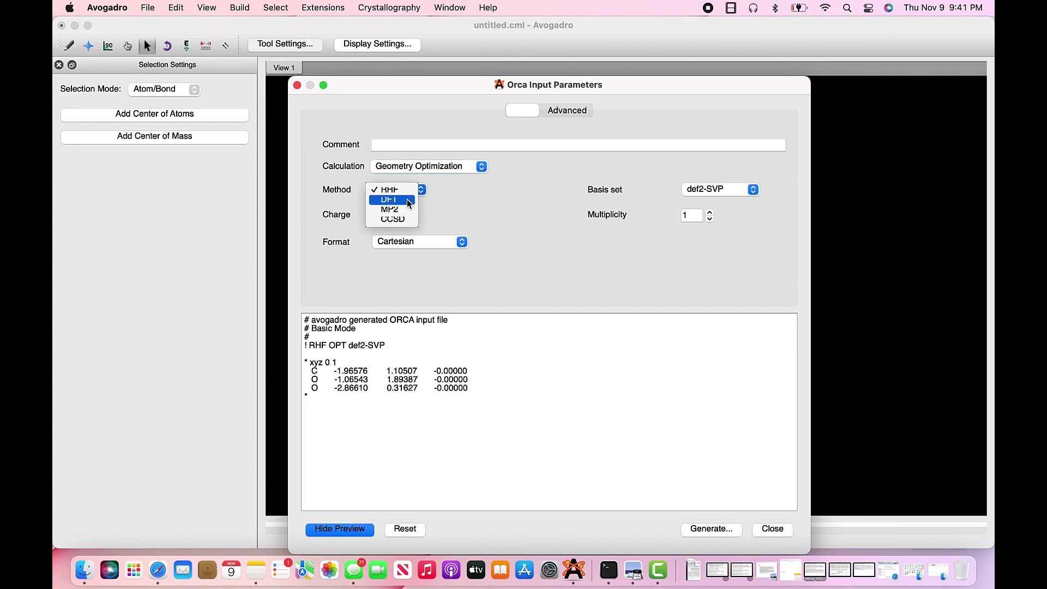
left_click(407, 199)
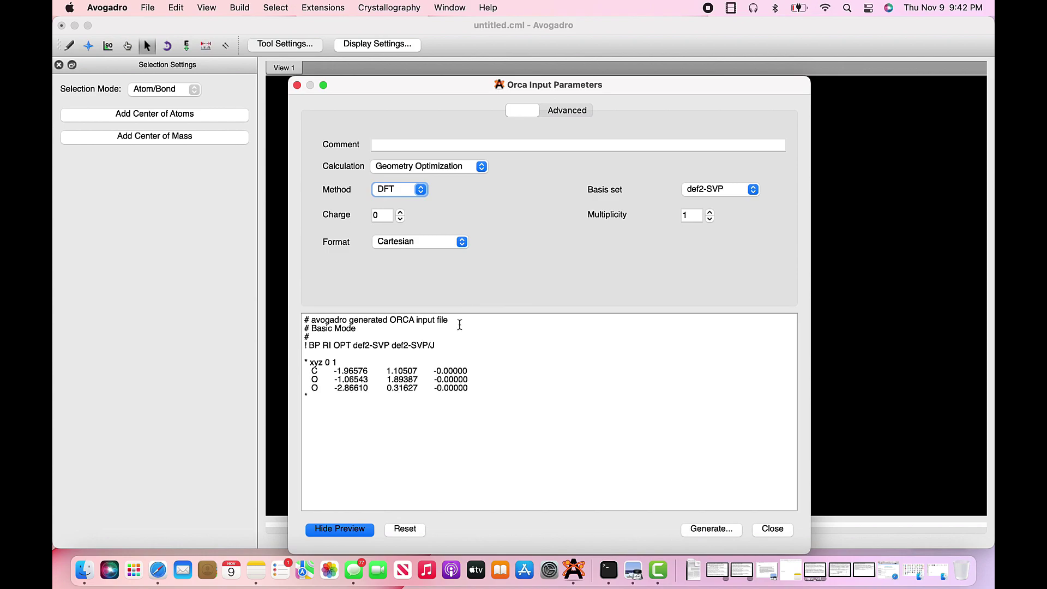
Step: Change the auxiliary basis to def2/J and add a !NormalPrint line
left_click(430, 346)
key("BackSpace")
key("BackSpace")
key("BackSpace")
key("BackSpace")
key("Return")
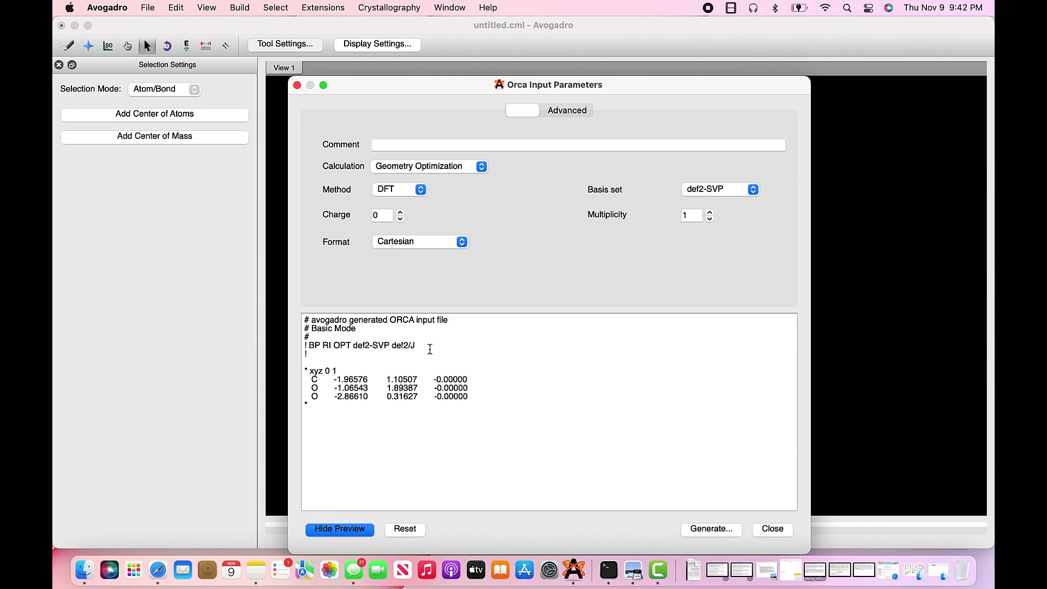
type("!NormalPrint")
key("Return")
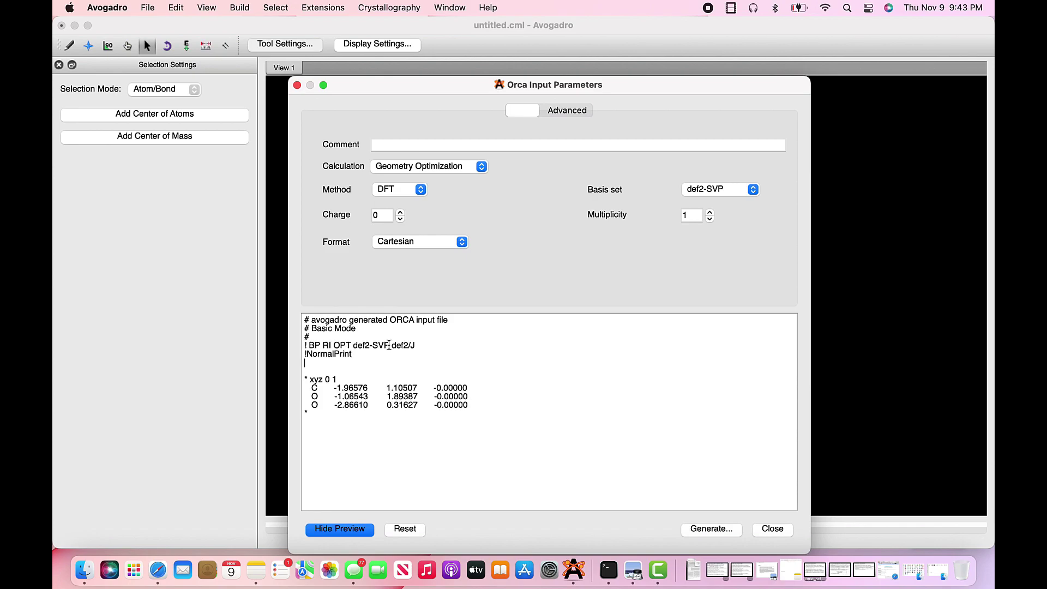
Step: Add an %output block with Print[P_Basis ] 2, Print[P_MOs] 1 and end
type("%output")
key("Return")
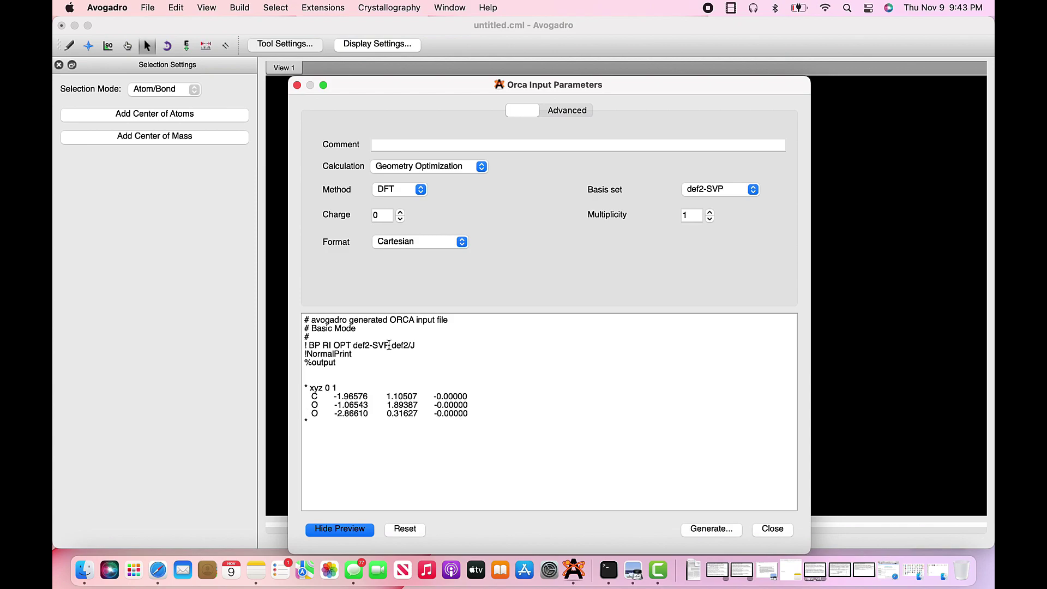
type("Print[P_Basis ] 2")
key("Return")
type("Print")
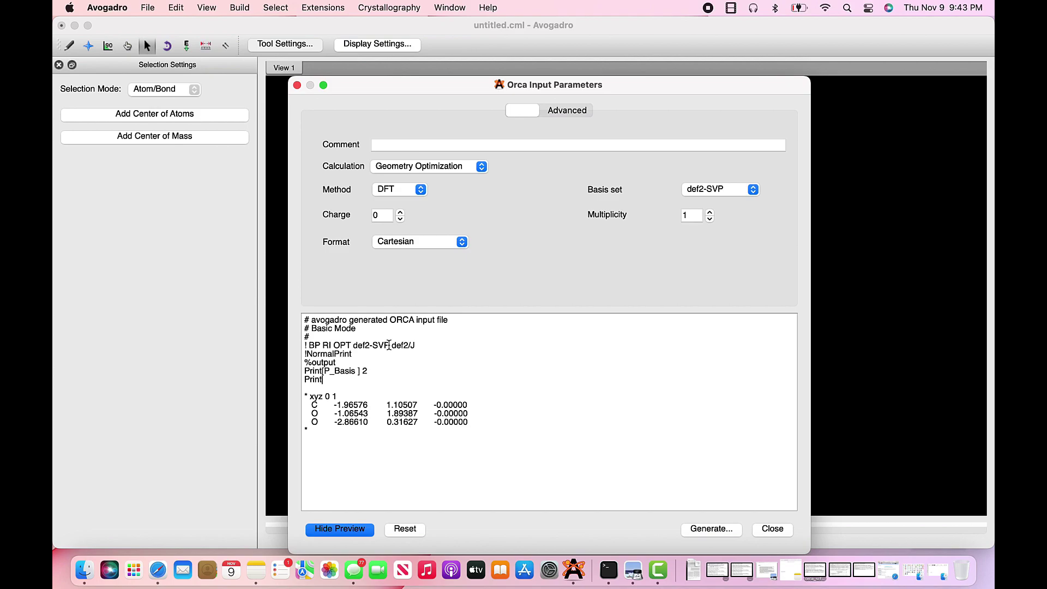
type("[P_MOs] 1")
key("Return")
type("end")
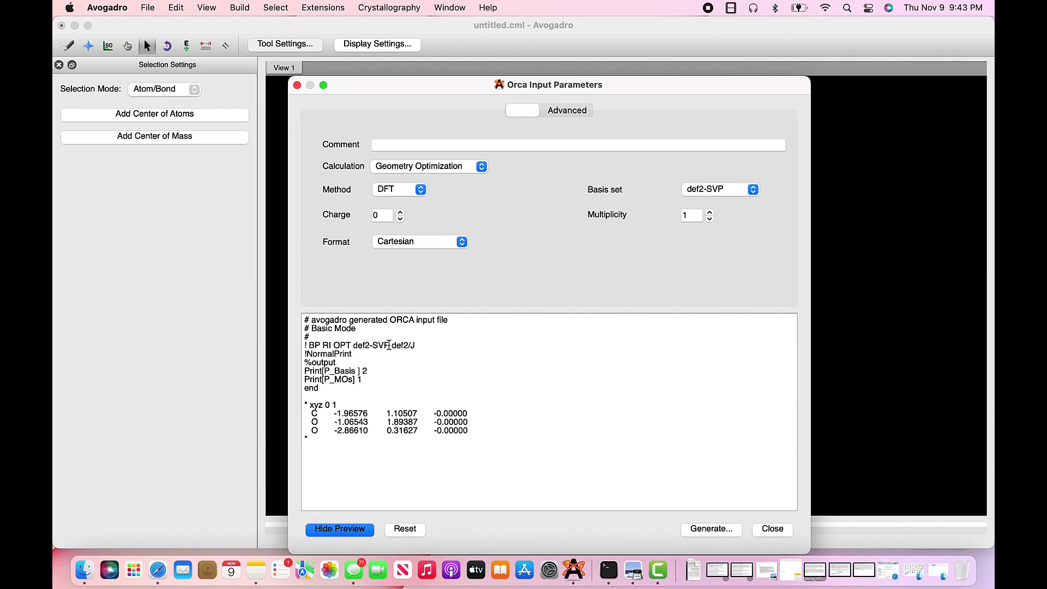
key("Return")
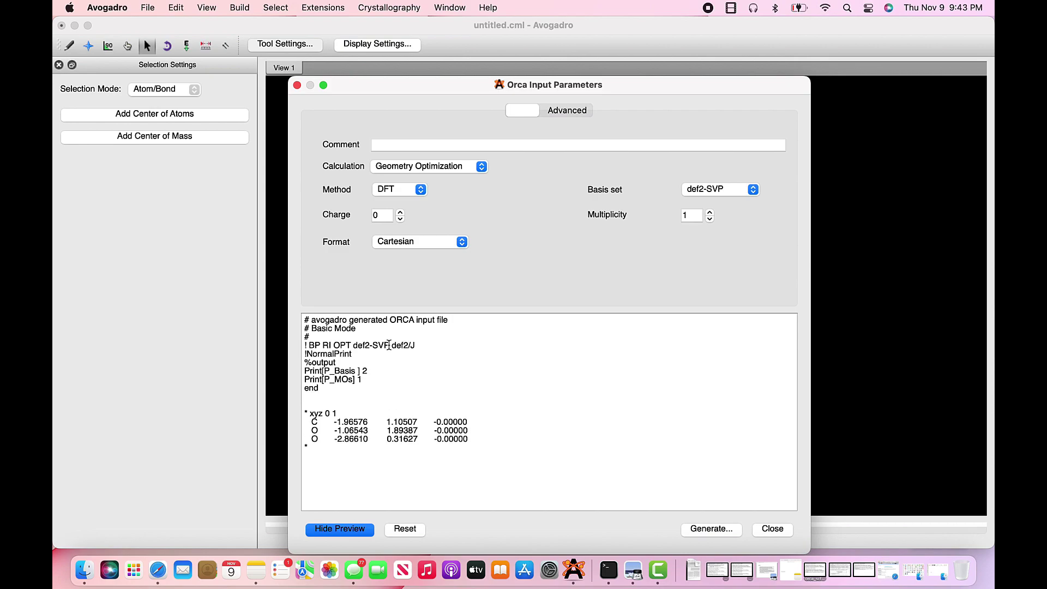
Step: Generate the ORCA input deck and save it as CO2_BP.inp
left_click(717, 530)
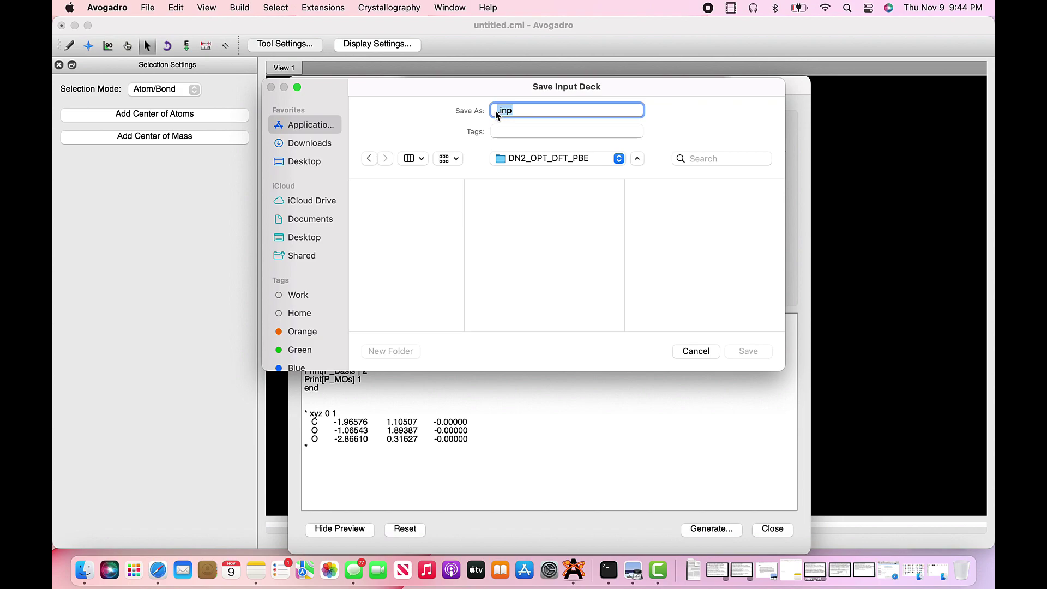
type("C")
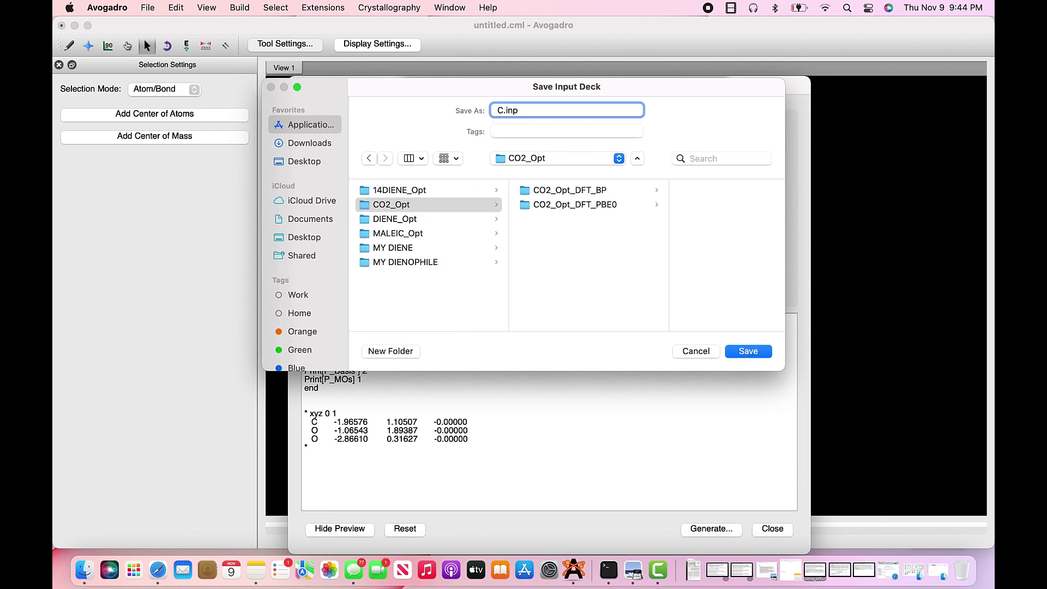
type("O2_BP")
key("Return")
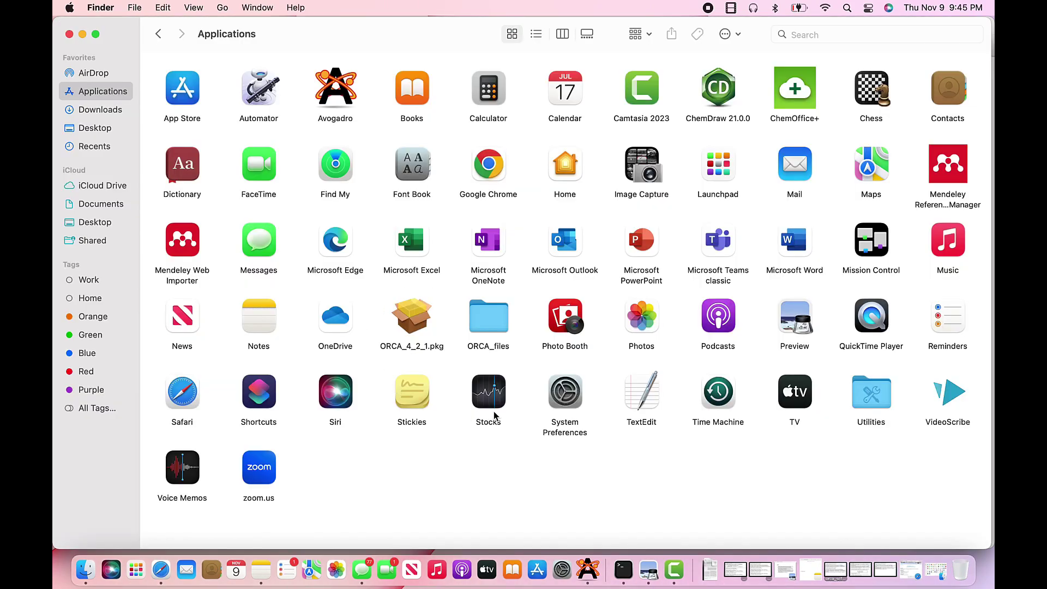
Step: From Finder's Applications, open the Utilities folder and start Terminal
left_click(872, 391)
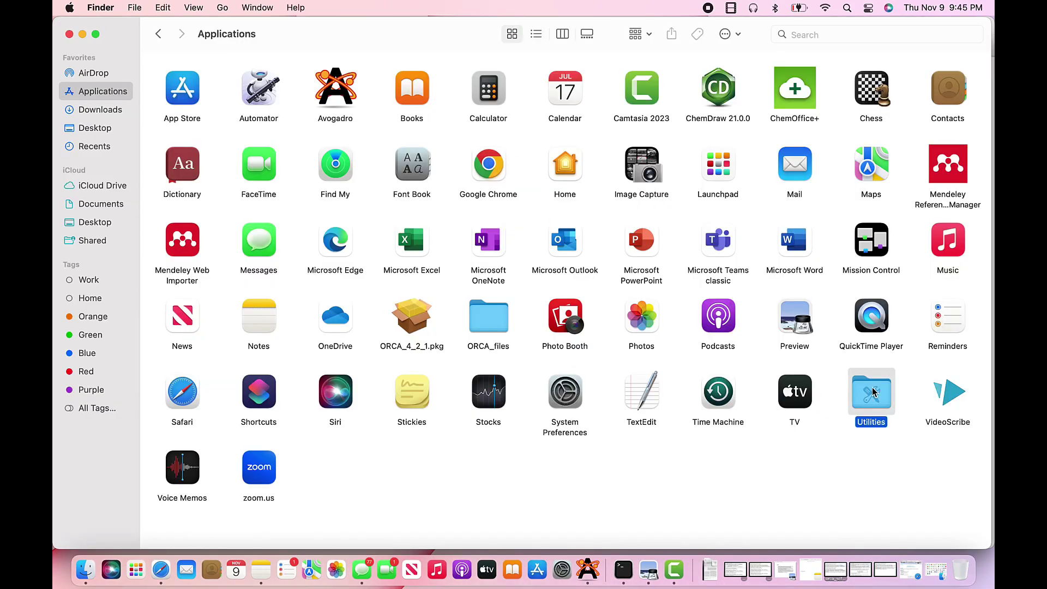
double_click(872, 391)
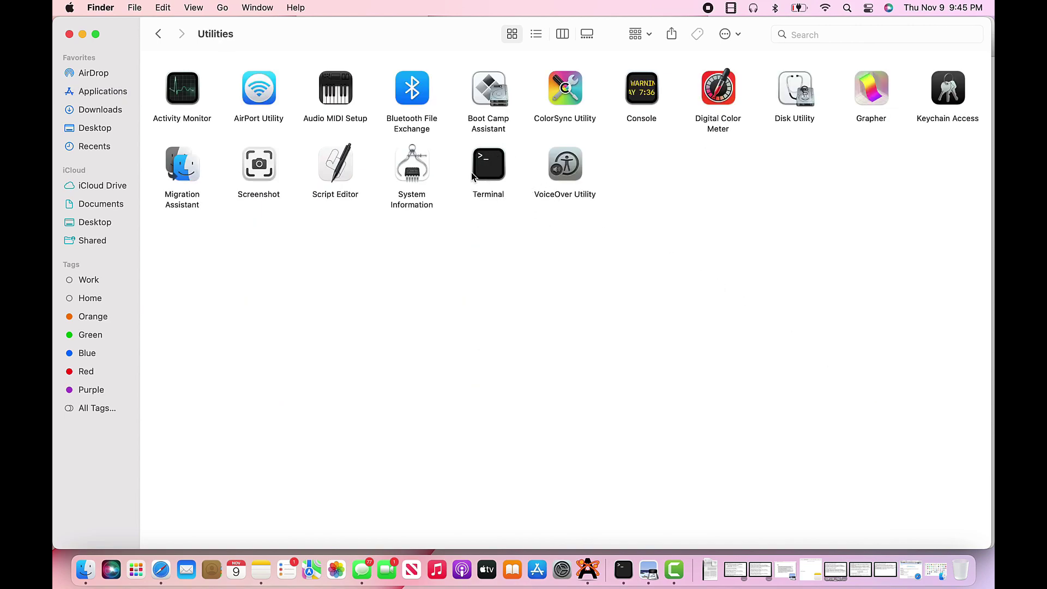
double_click(490, 174)
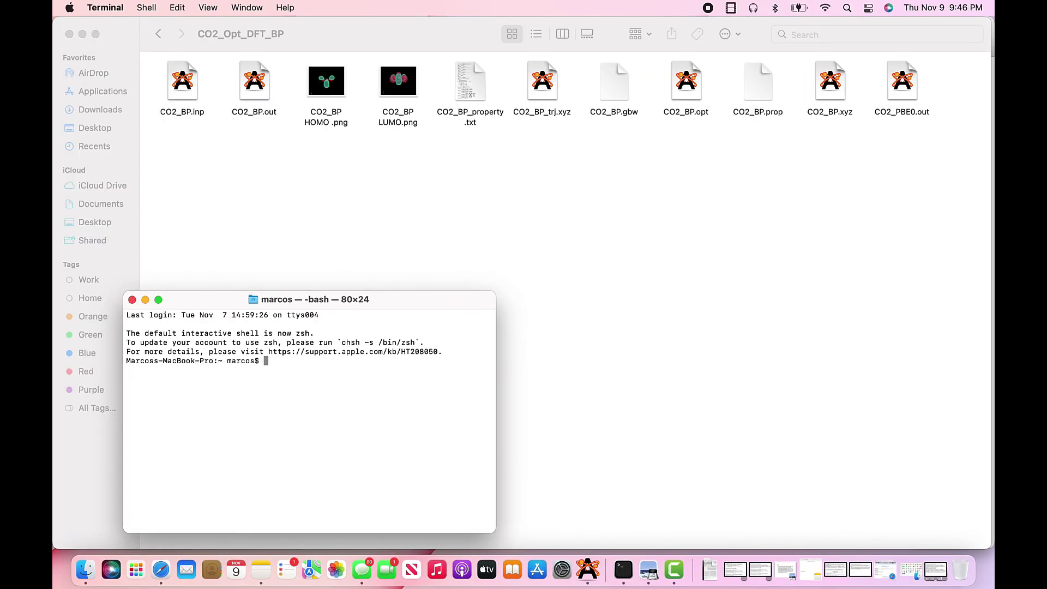
Step: In Terminal, cd into the CO2_Opt_DFT_BP folder using its copied path
type("C")
key("BackSpace")
type("cd")
left_click(158, 36)
left_click(158, 36)
right_click(192, 81)
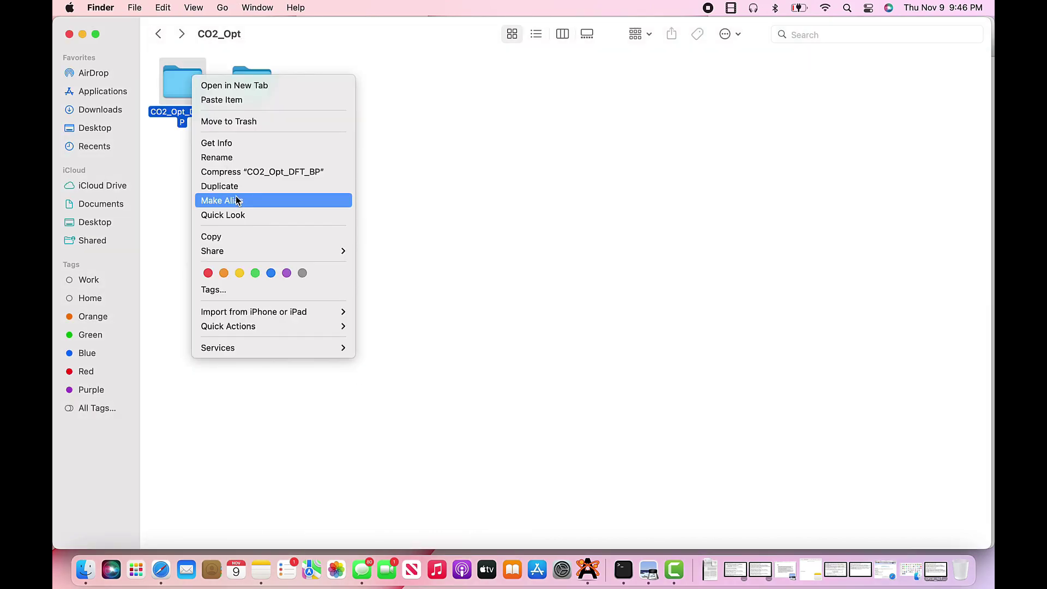
left_click(230, 236)
key("super+Tab")
right_click(282, 361)
left_click(310, 382)
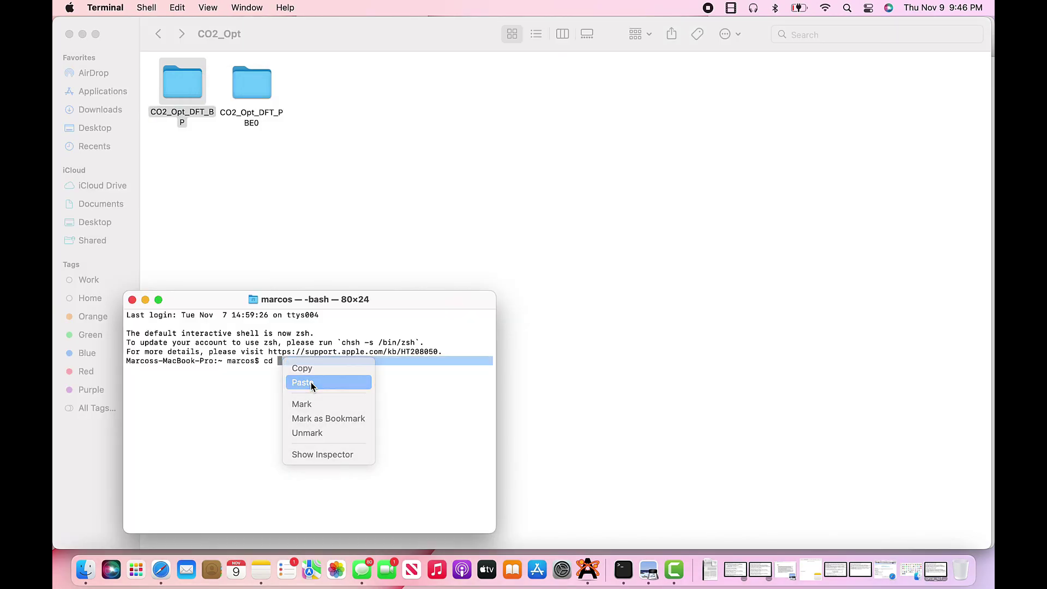
key("Return")
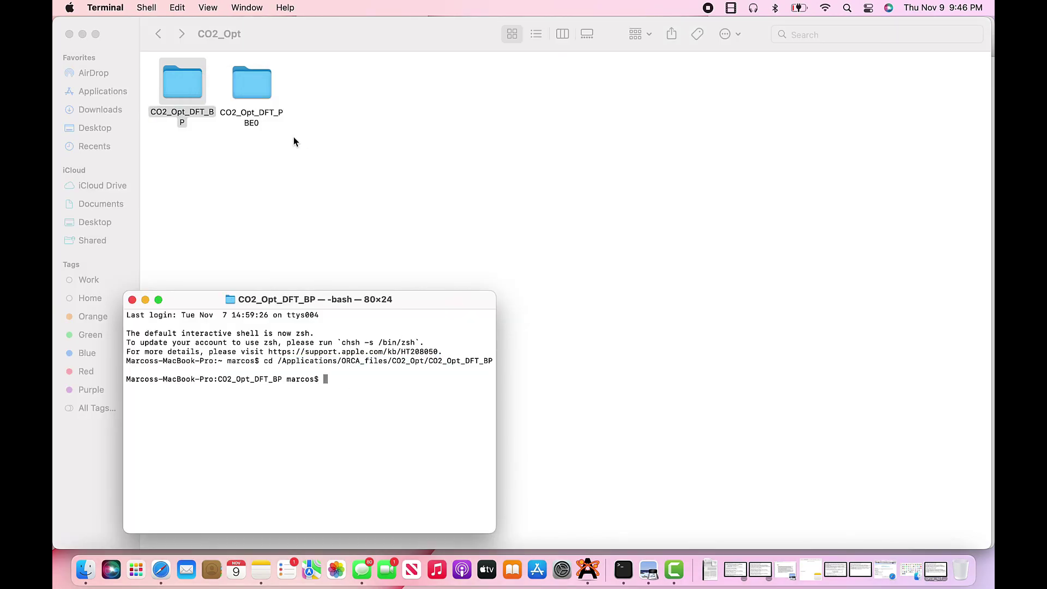
Step: Run orca CO2_BP.inp > CO2_BP.out, then open CO2_BP.out in Avogadro
type("orca C")
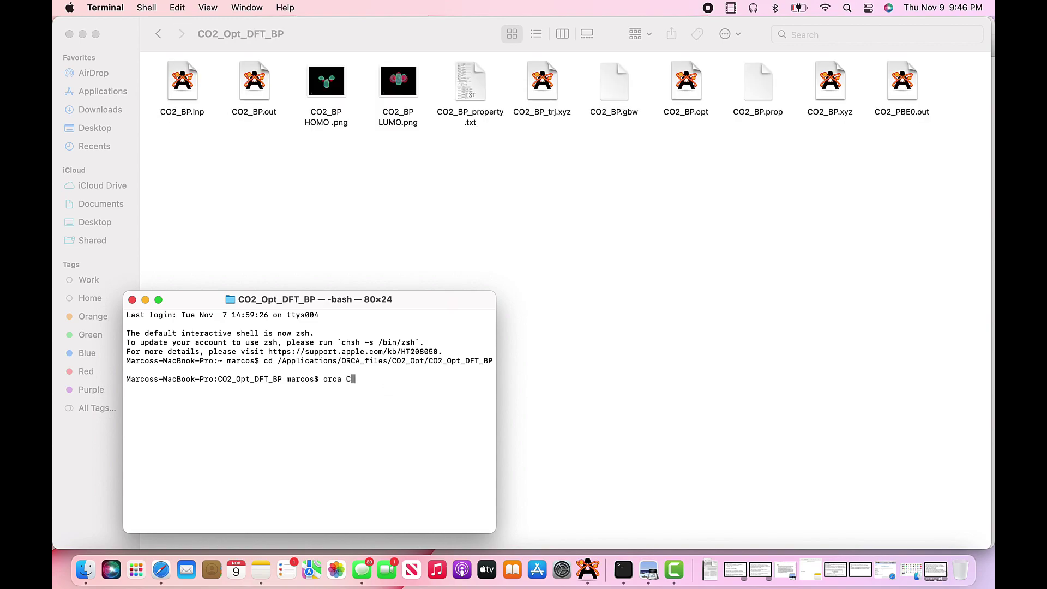
type("O2_BP.inp > CO2_BP.out")
left_click(132, 299)
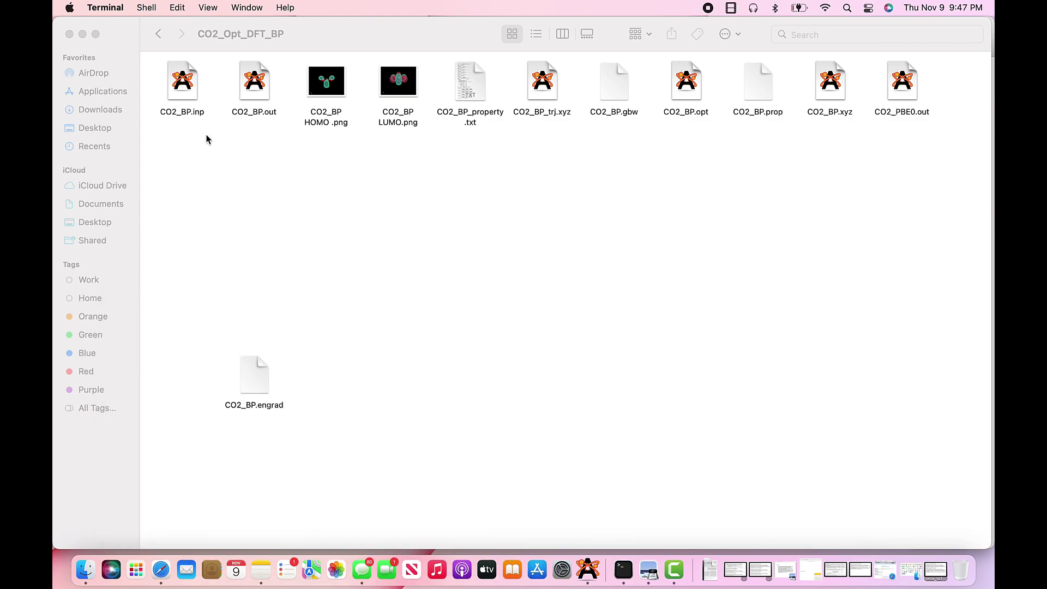
left_click(256, 91)
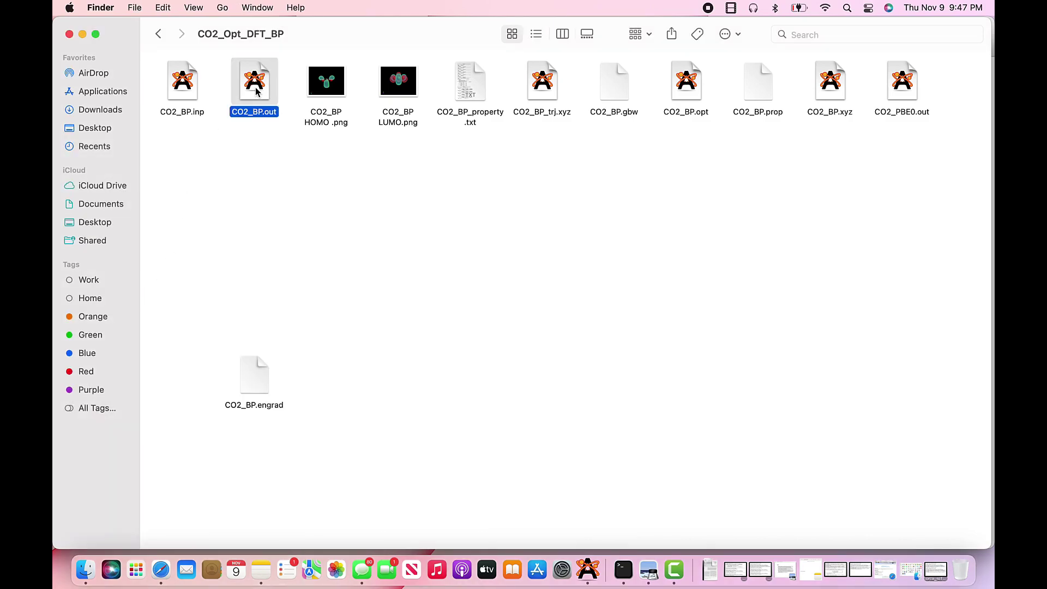
double_click(256, 92)
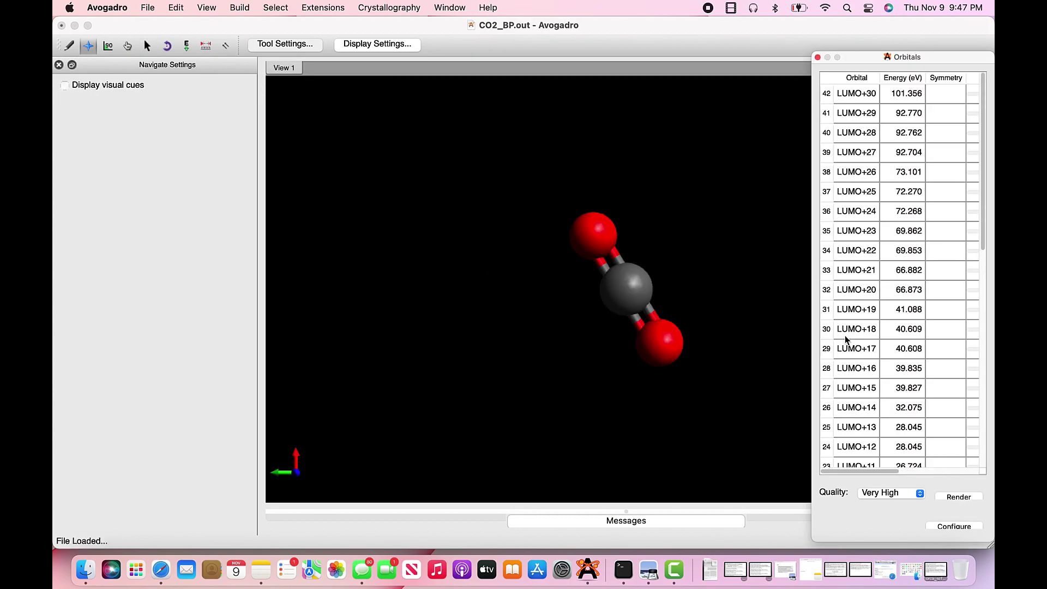
Step: Render the HOMO (-8.903 eV) orbital surface from the Orbitals panel
scroll(845, 338, "down", 10)
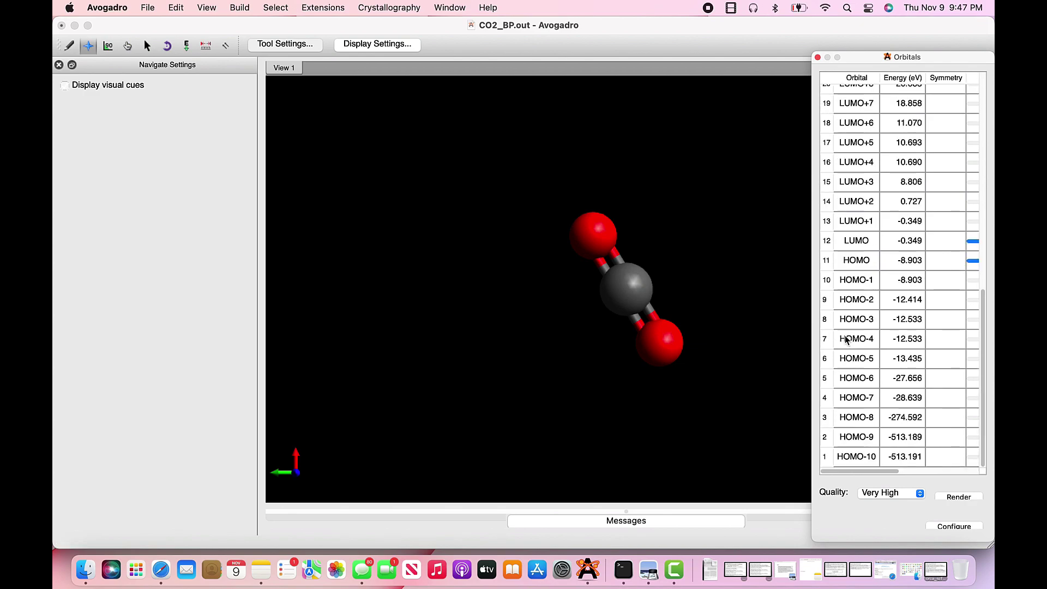
scroll(865, 257, "up", 1)
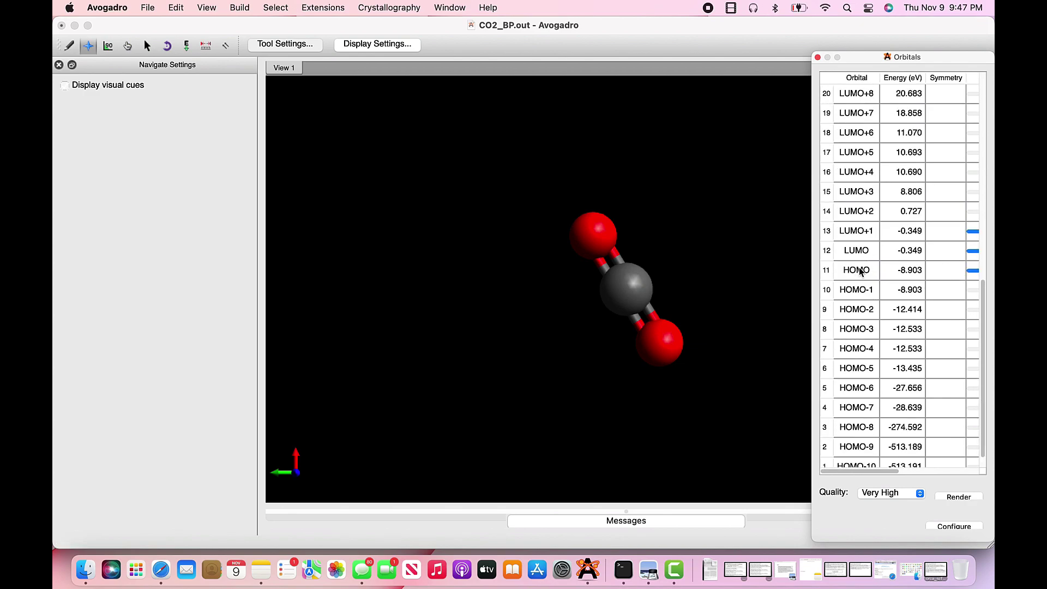
left_click(858, 271)
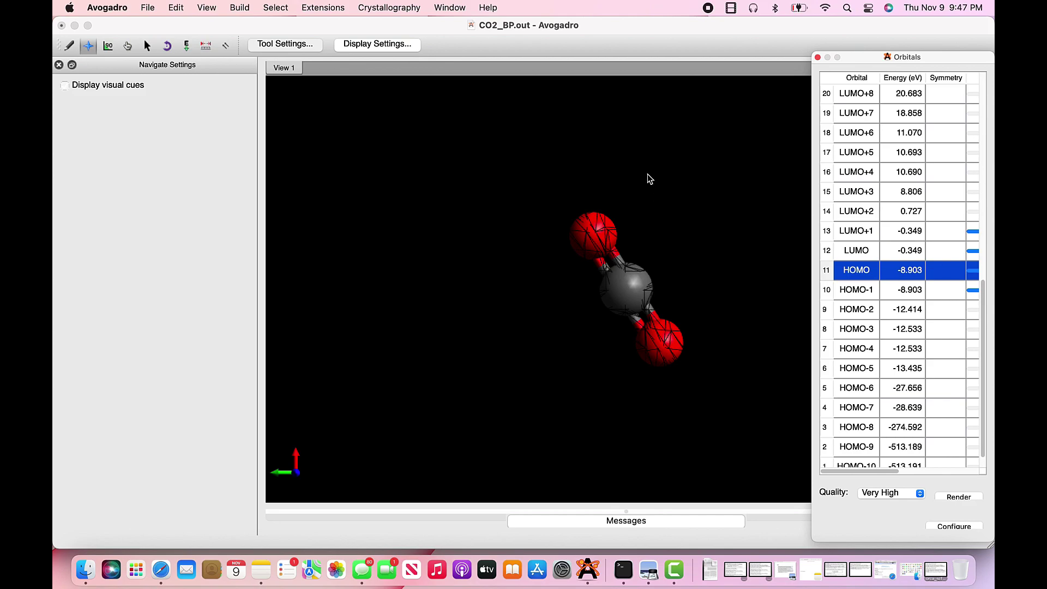
Step: Bring up the Display Types list in the main molecule window
left_click(367, 46)
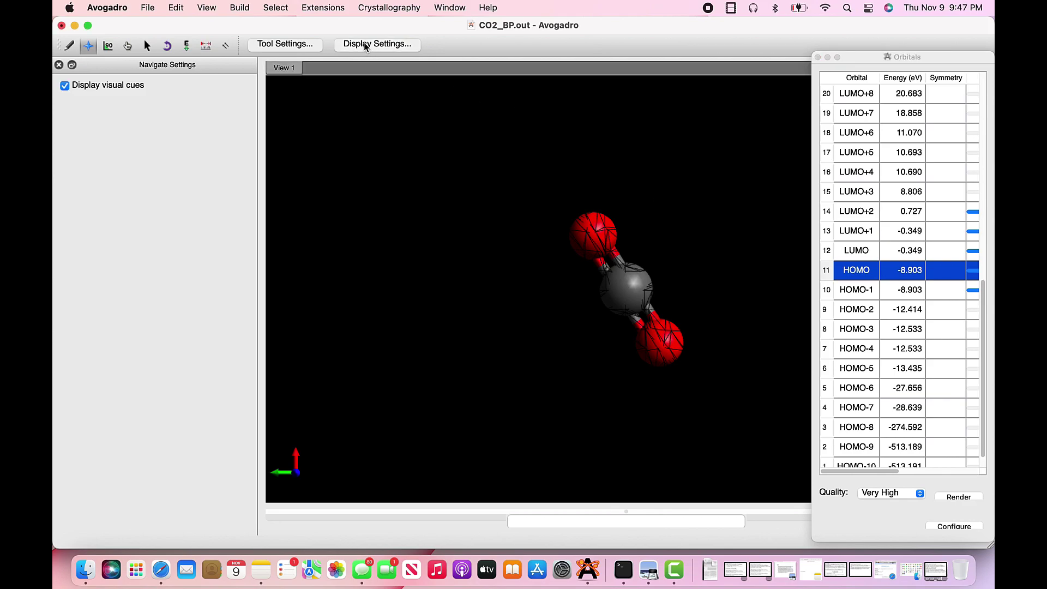
left_click(365, 46)
left_click(366, 46)
Step: In the Surfaces display settings, set the positive lobe colour to Aqua
left_click(377, 44)
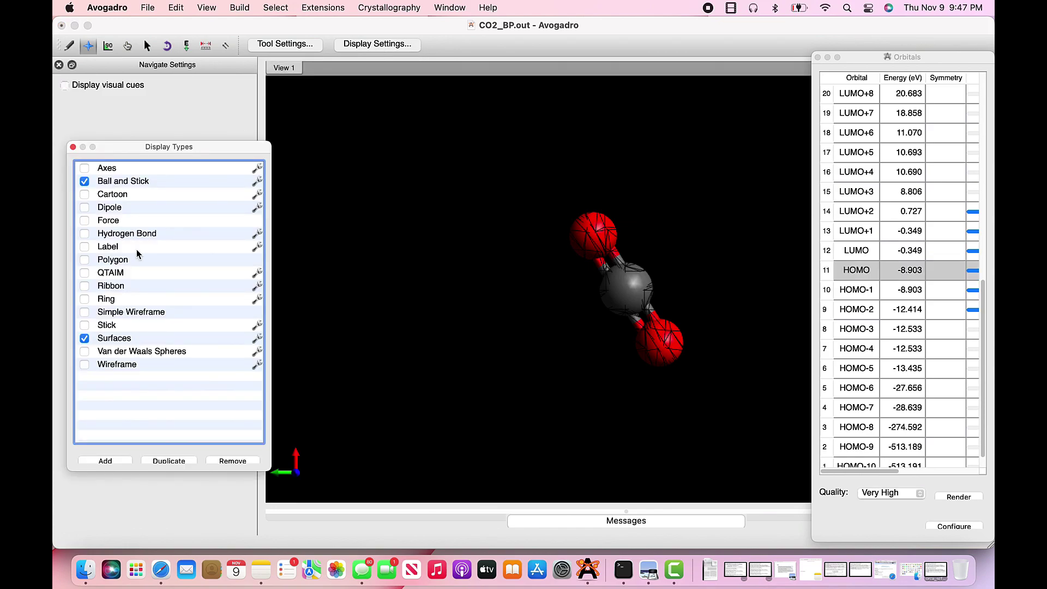
left_click(258, 339)
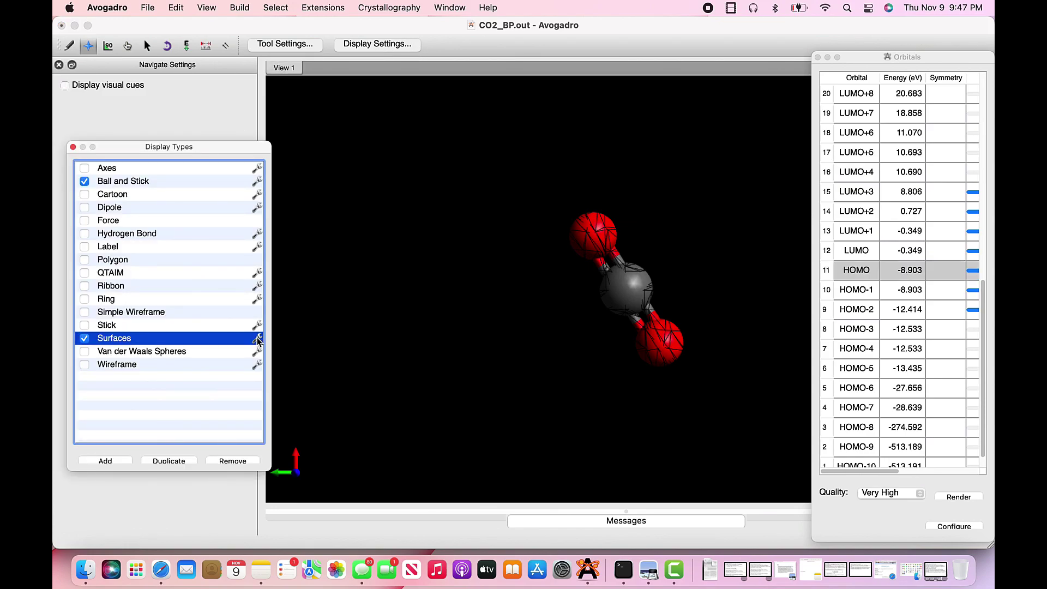
left_click(258, 339)
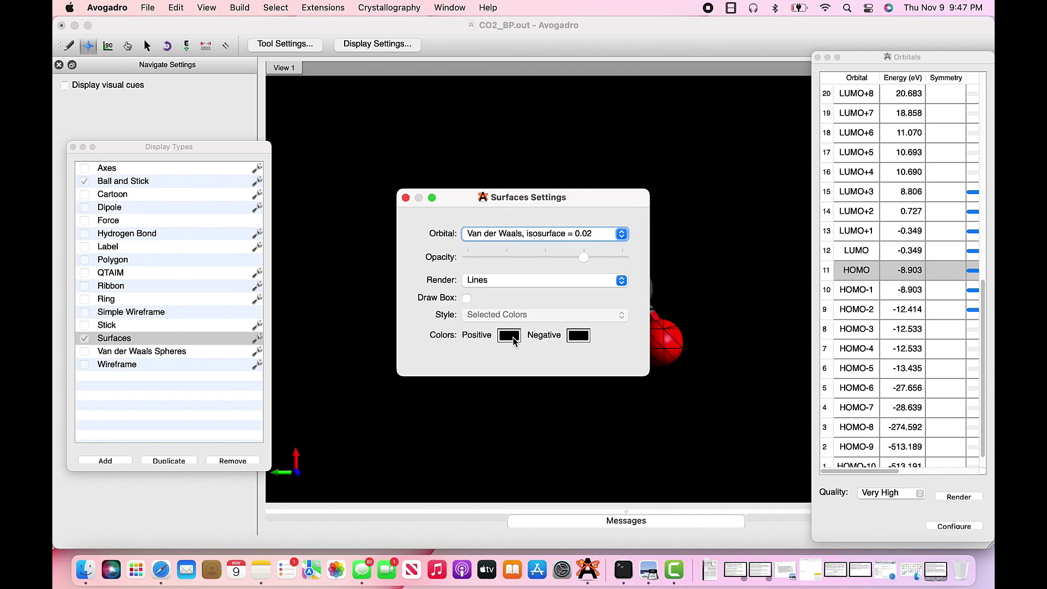
left_click(509, 336)
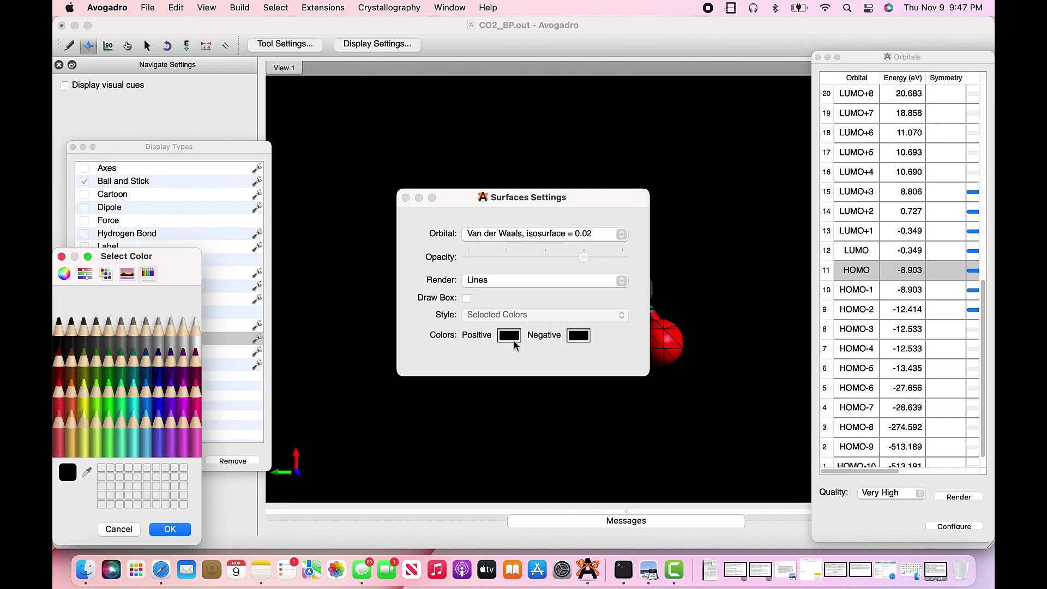
left_click(149, 392)
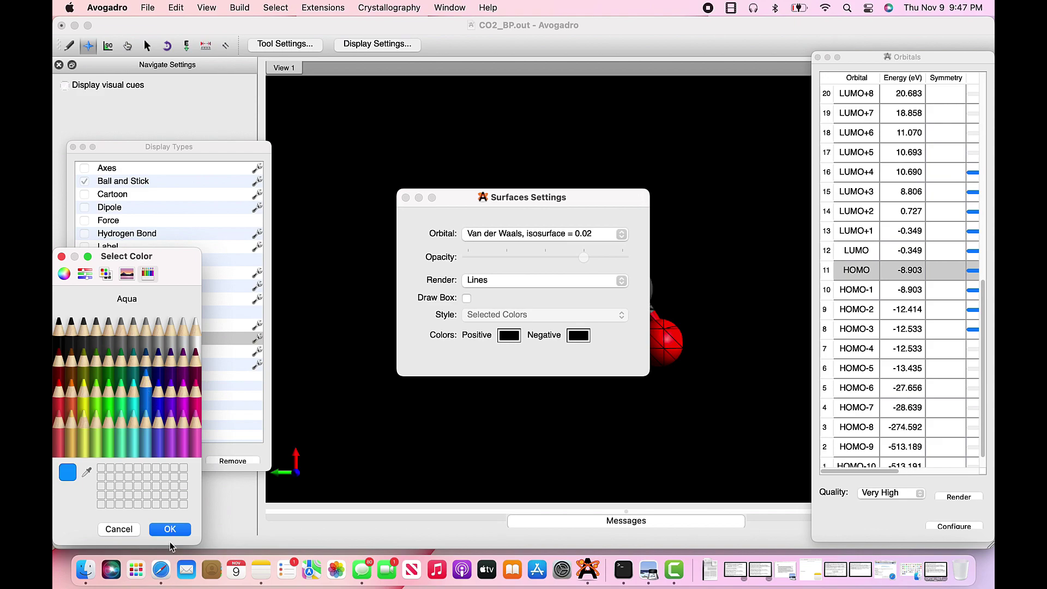
left_click(177, 530)
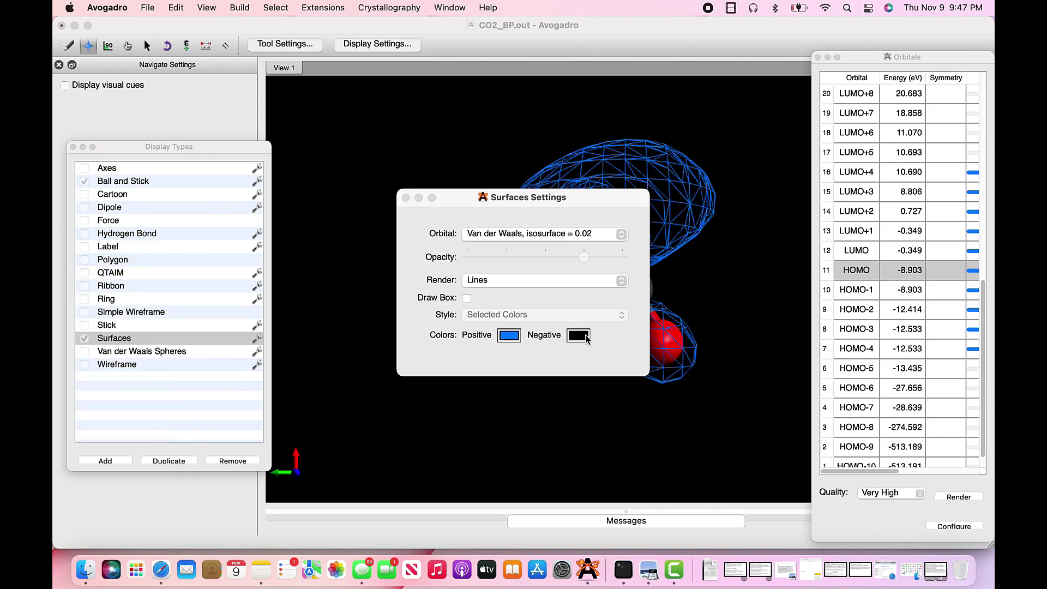
Step: Set the negative lobe colour to Cayenne
left_click(578, 336)
left_click(578, 336)
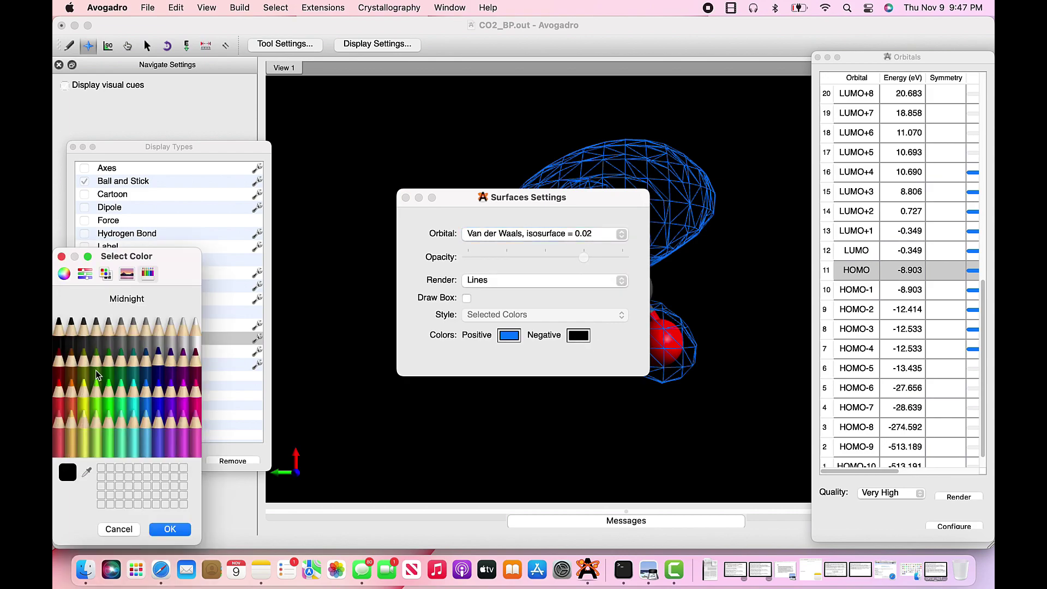
left_click(60, 359)
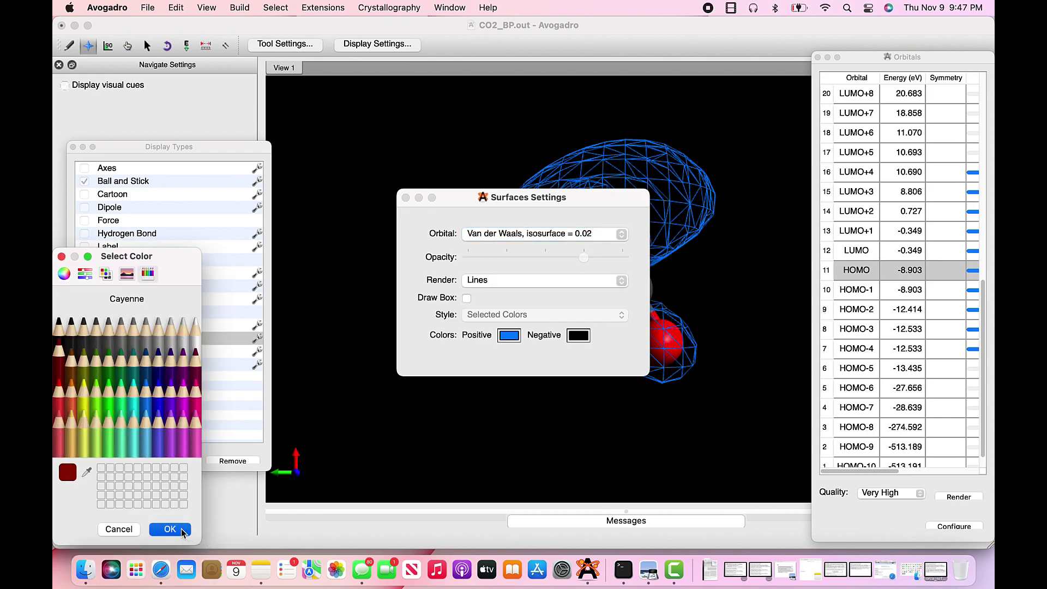
left_click(180, 530)
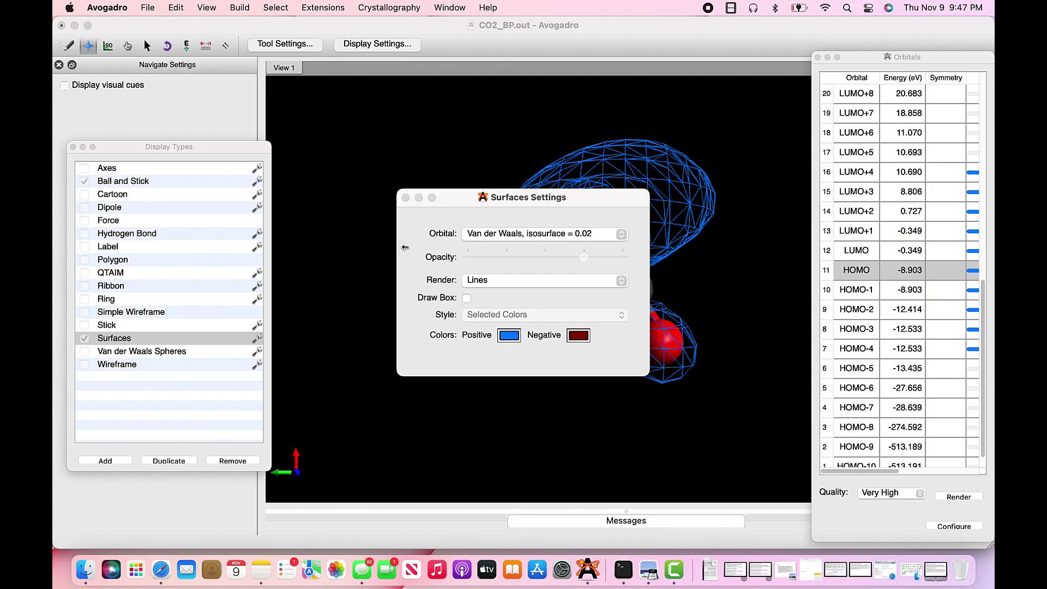
Step: Close the settings, show LUMO then HOMO again in the new colours, and rotate to inspect
key("Escape")
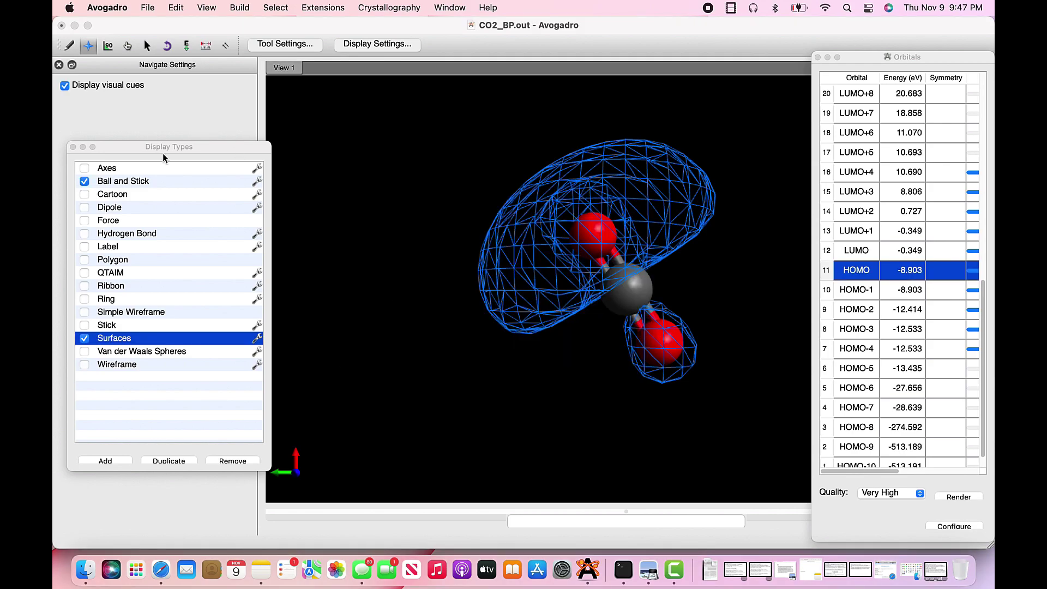
left_click(73, 148)
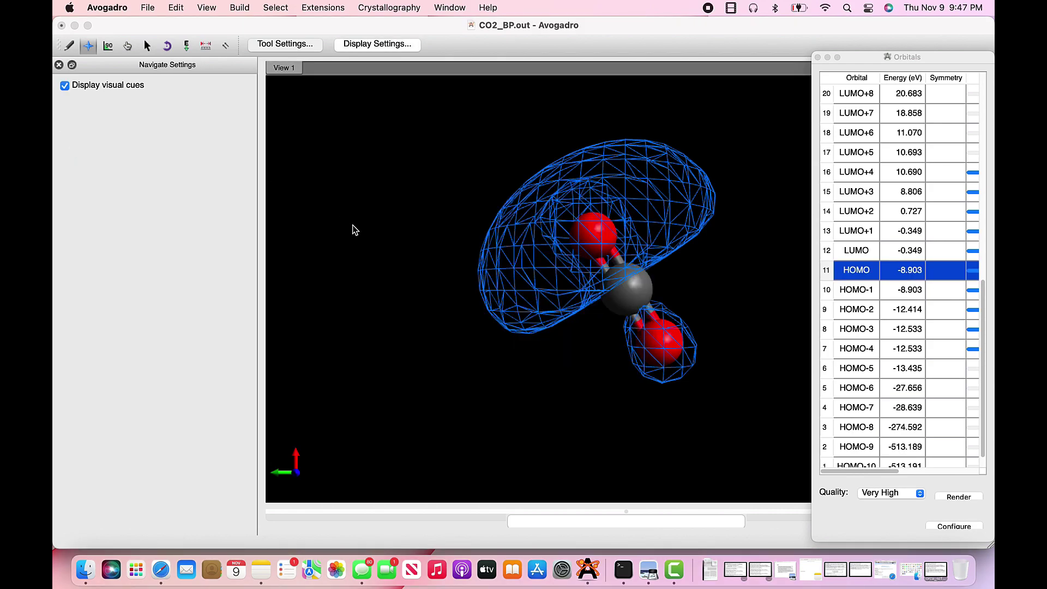
left_click(858, 250)
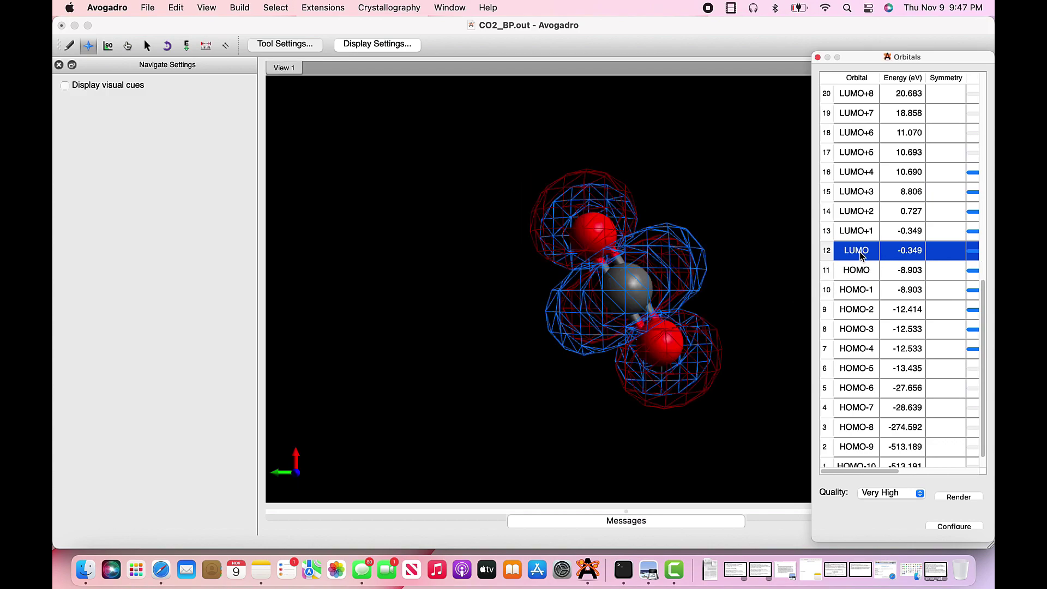
left_click(859, 269)
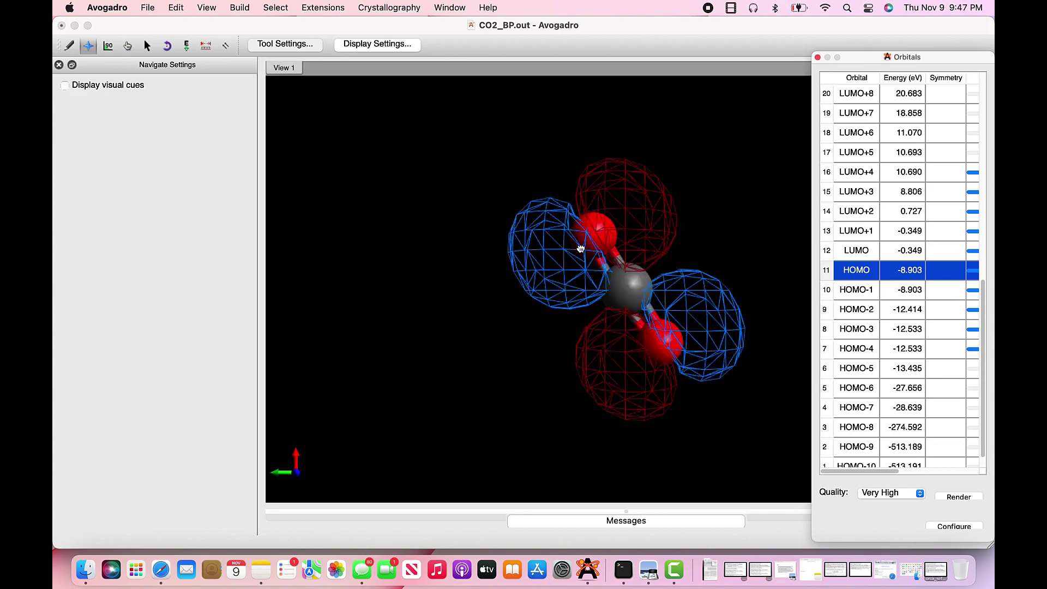
left_click_drag(580, 243, 514, 295)
left_click_drag(659, 301, 525, 311)
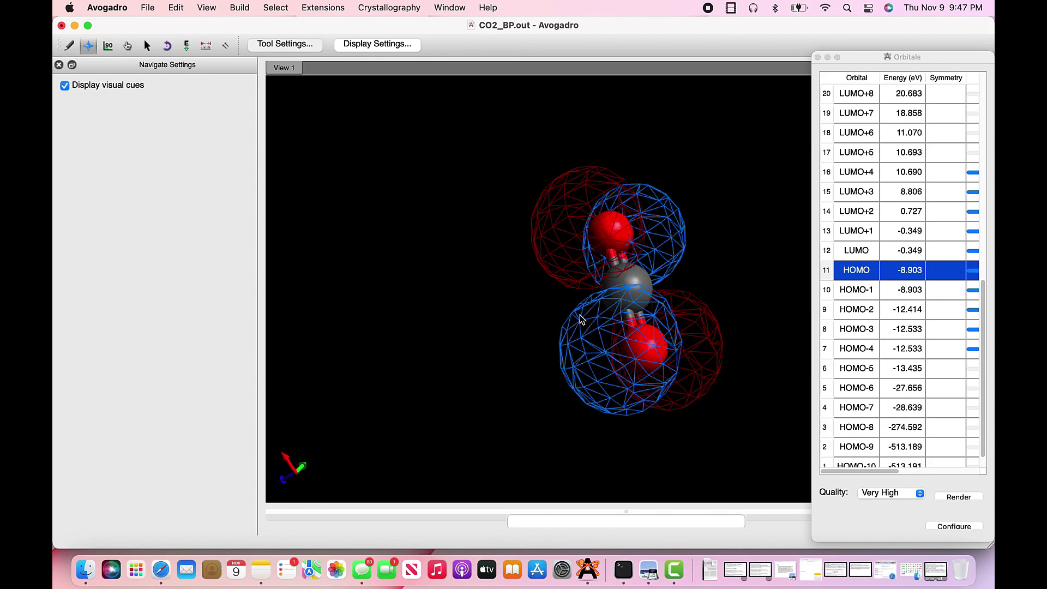